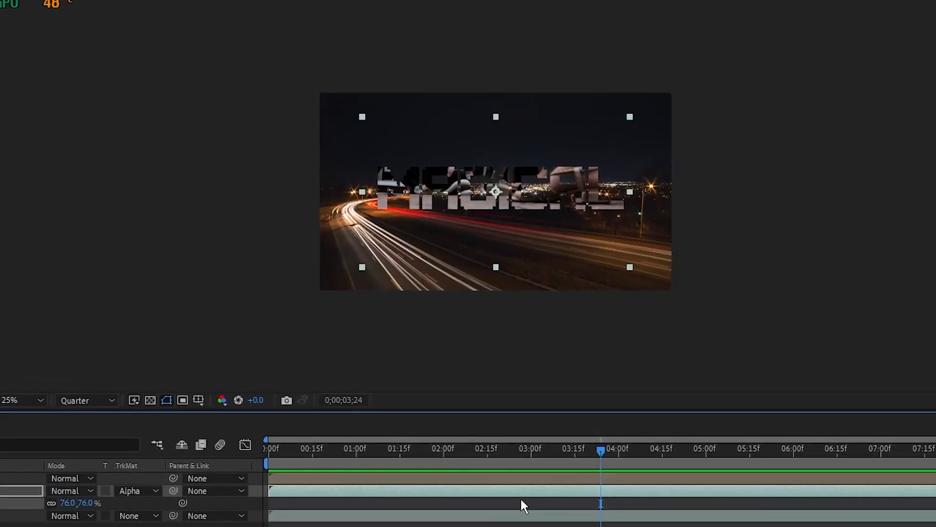
Rewind to the first frame and preview the finished MAGICAL text animation
{"action": "left_click_drag", "start_coordinate": [594, 446], "coordinate": [283, 441]}
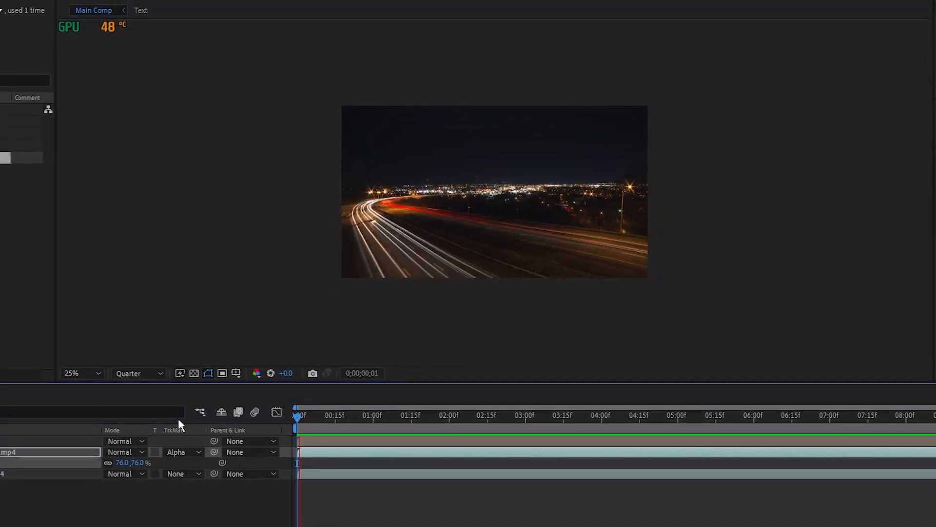
{"action": "key", "text": "space"}
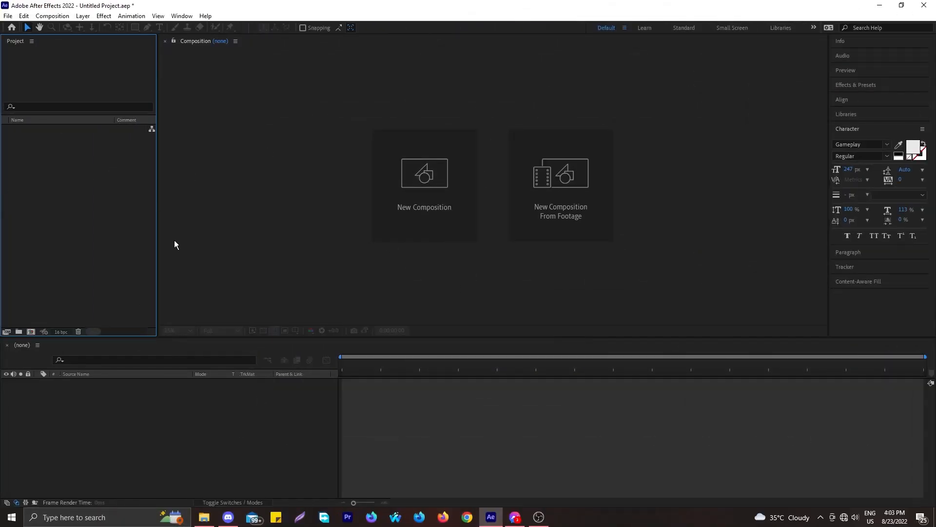
Create a 1920×1080, 10-second composition named Main Comp
{"action": "left_click", "coordinate": [31, 331]}
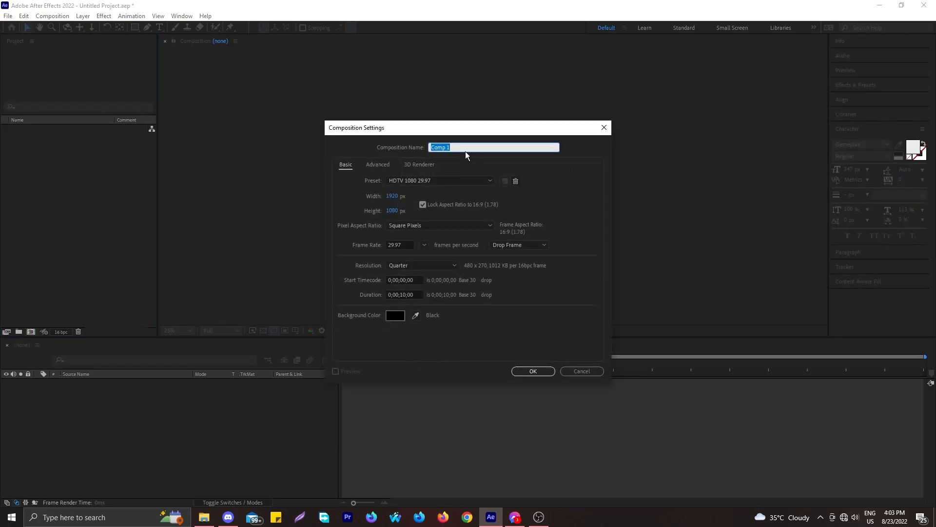
{"action": "type", "text": "Main Comp"}
{"action": "key", "text": "Return"}
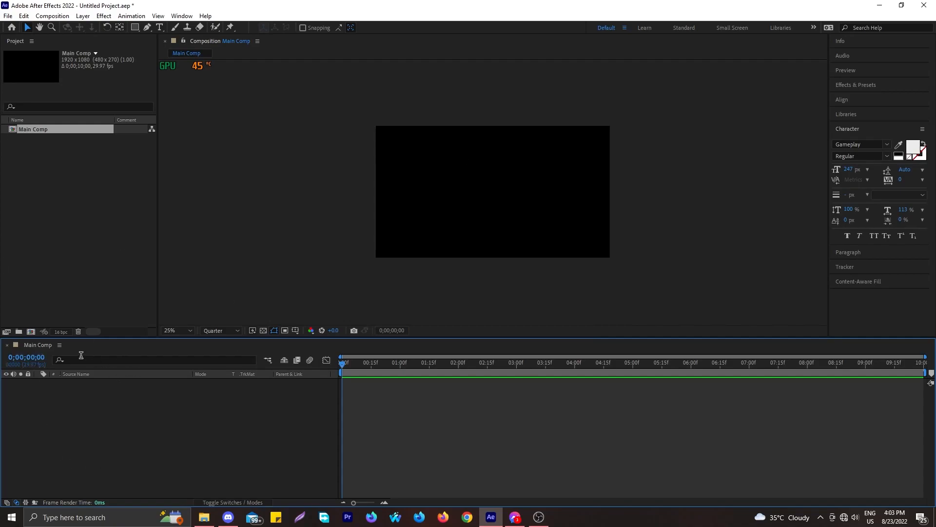
Create a second 1920×1080 composition named Text
{"action": "left_click", "coordinate": [31, 331]}
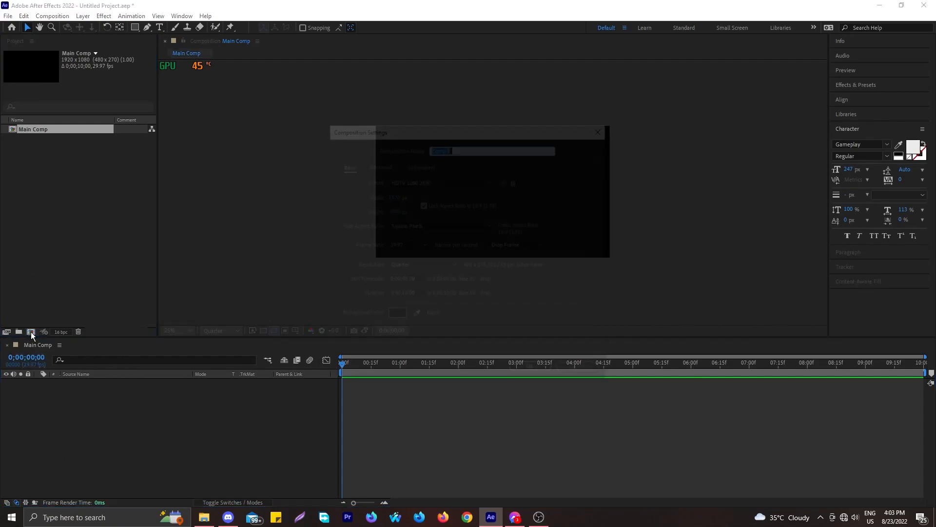
{"action": "type", "text": "TE"}
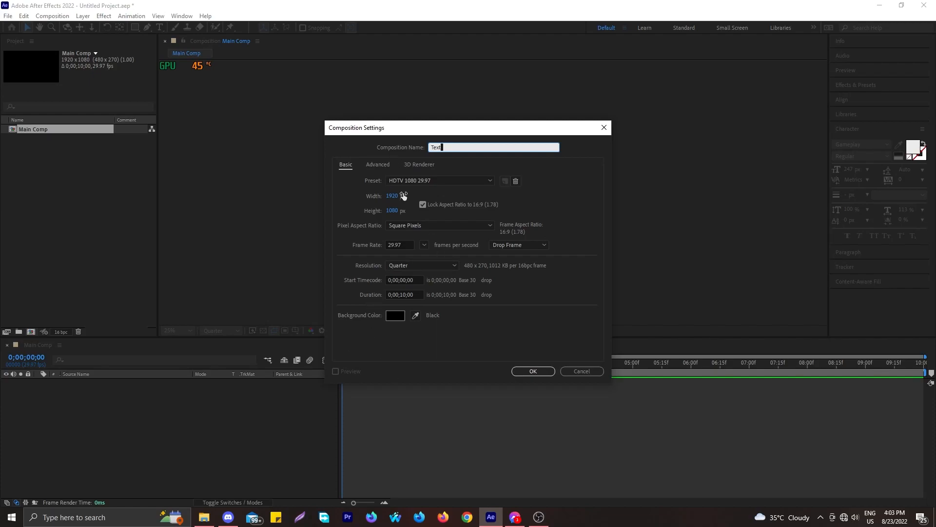
{"action": "left_click", "coordinate": [534, 371]}
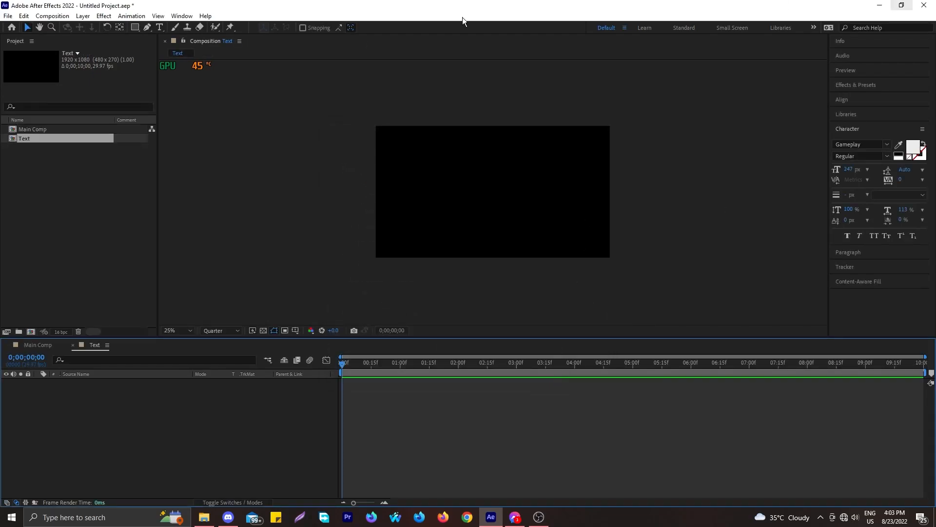
In the Text comp, add a text layer reading MAGICAL across the middle of the frame
{"action": "left_click", "coordinate": [42, 345]}
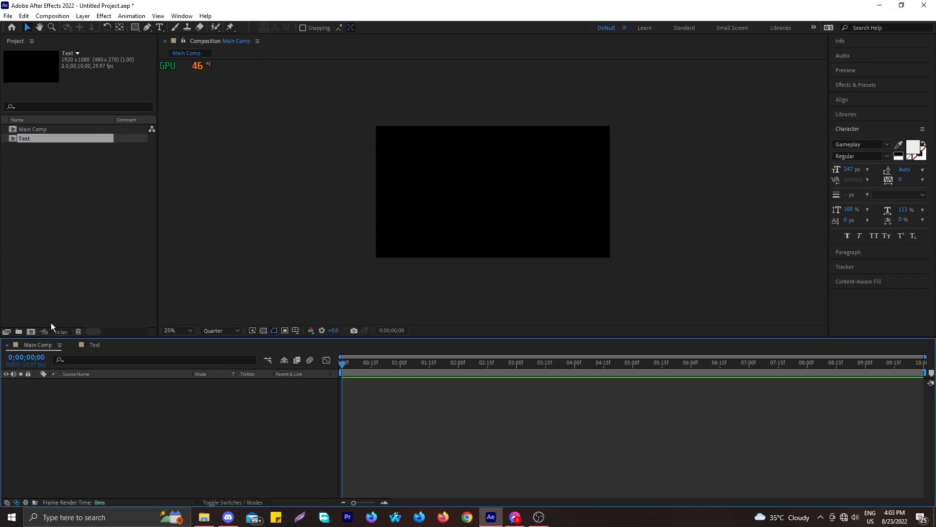
{"action": "left_click", "coordinate": [94, 345]}
{"action": "left_click", "coordinate": [160, 27]}
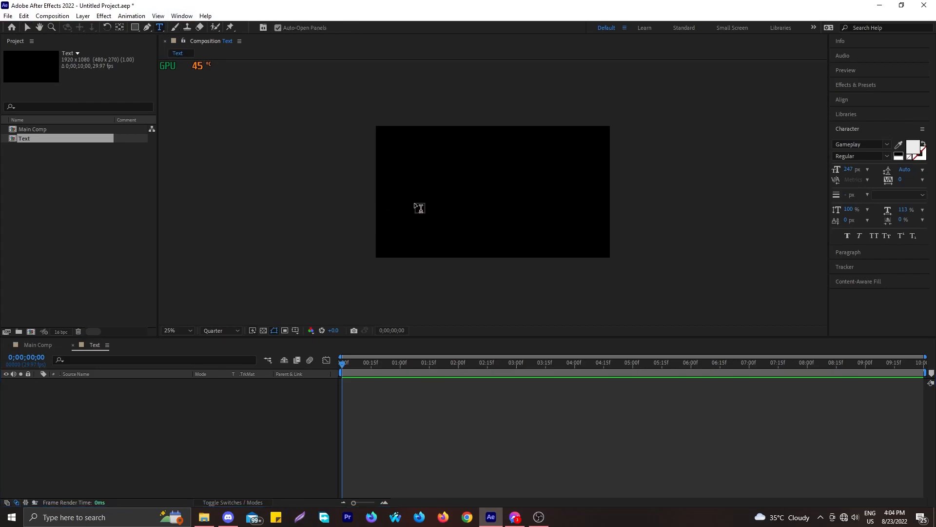
{"action": "left_click", "coordinate": [417, 208]}
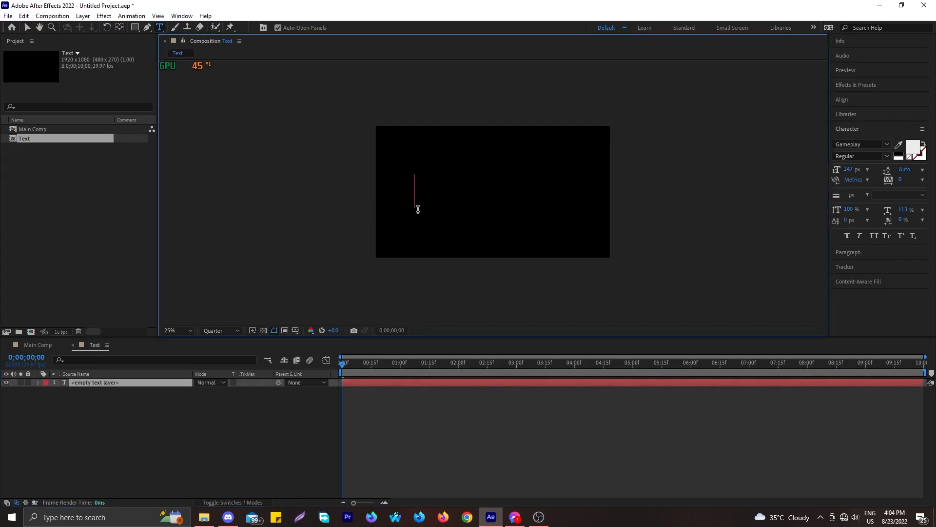
{"action": "type", "text": "magical"}
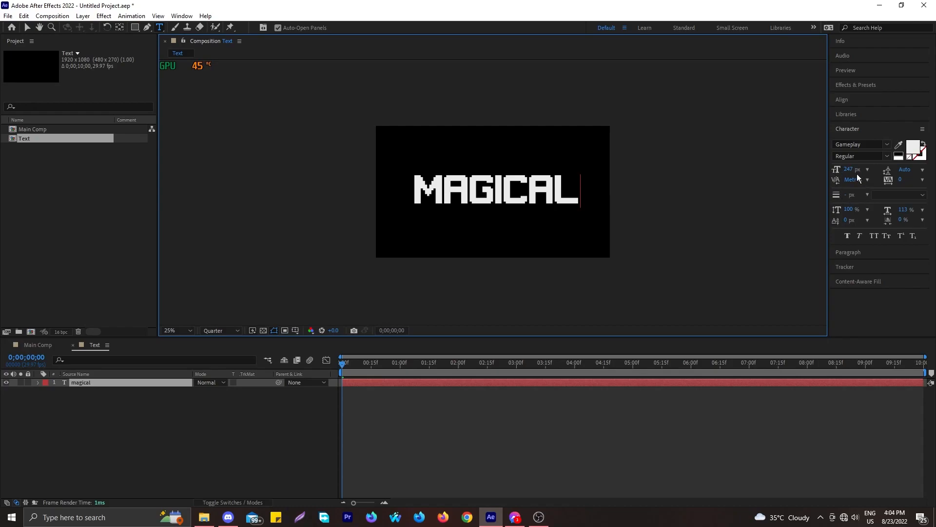
{"action": "left_click", "coordinate": [276, 432]}
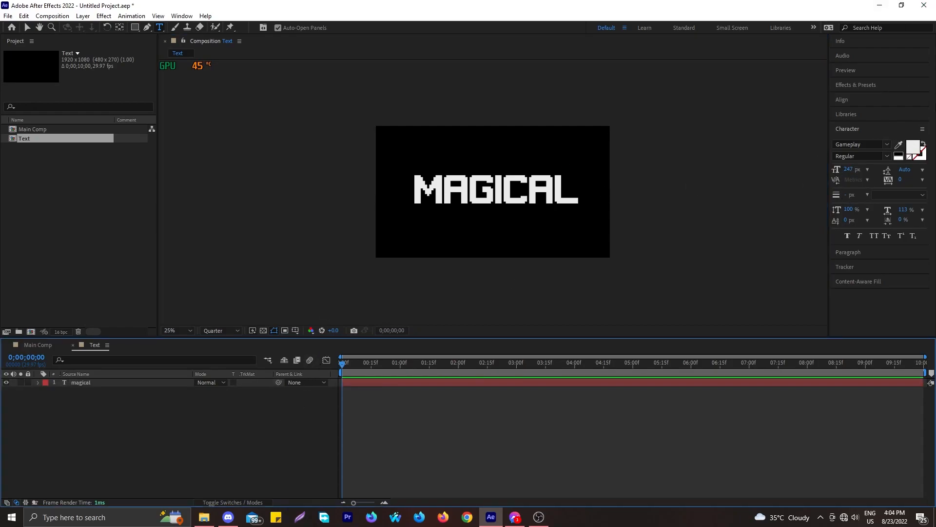
Find Gradient Ramp in Effects & Presets and apply it to the magical text layer
{"action": "left_click", "coordinate": [856, 85]}
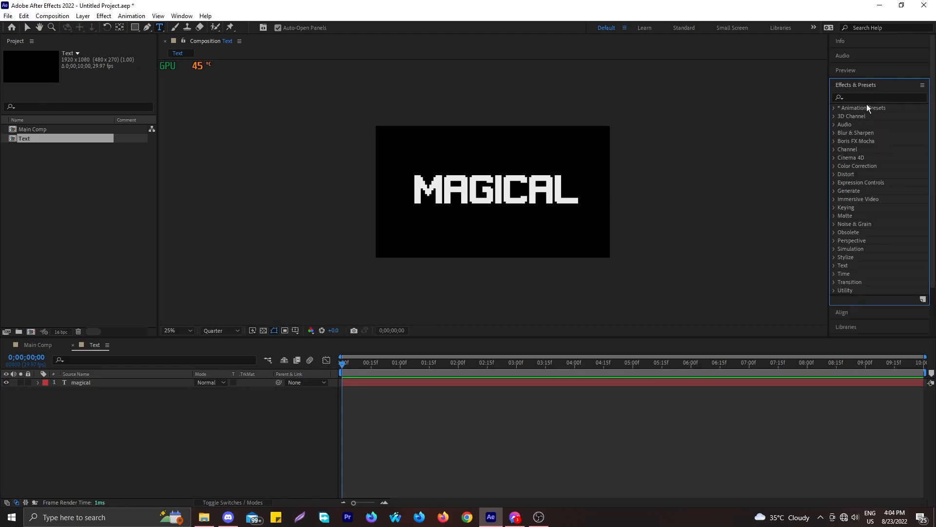
{"action": "left_click", "coordinate": [862, 98]}
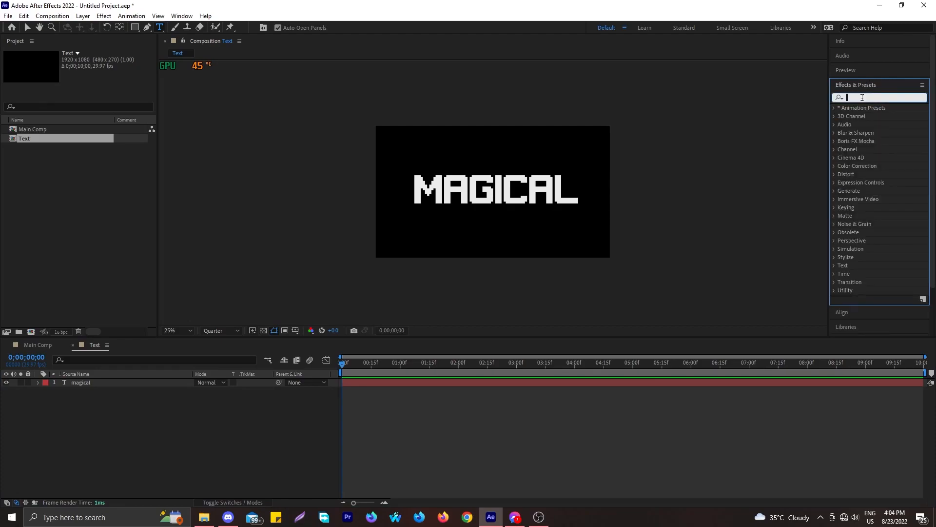
{"action": "type", "text": "g"}
{"action": "key", "text": "BackSpace"}
{"action": "type", "text": "Gradient ramp"}
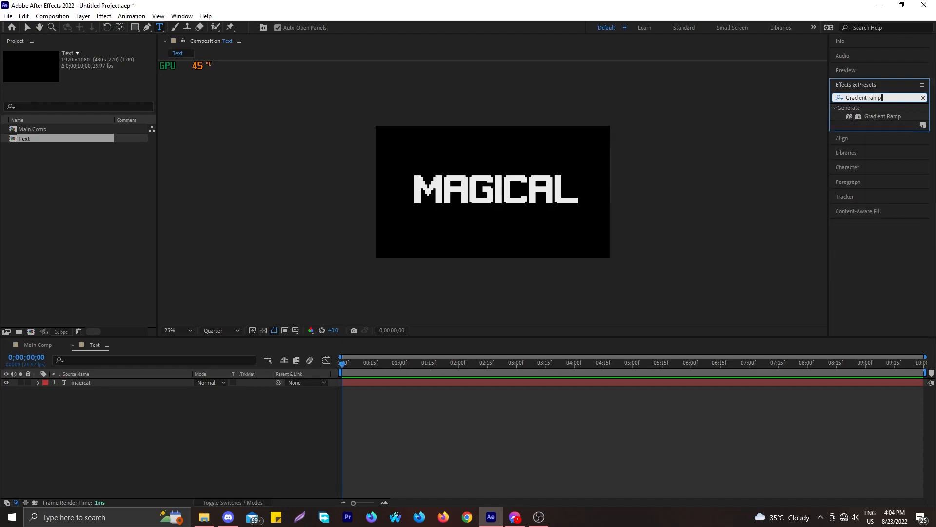
{"action": "left_click", "coordinate": [894, 117]}
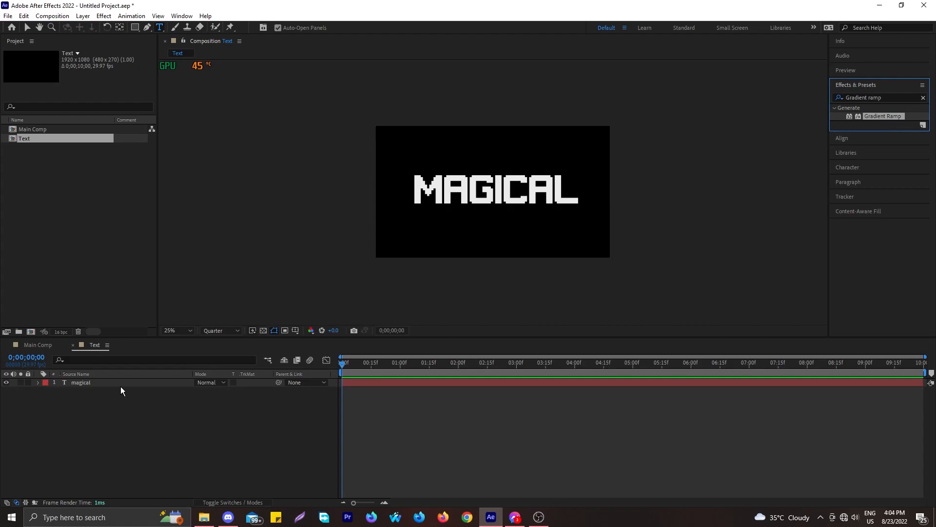
{"action": "left_click", "coordinate": [121, 386]}
{"action": "double_click", "coordinate": [893, 116]}
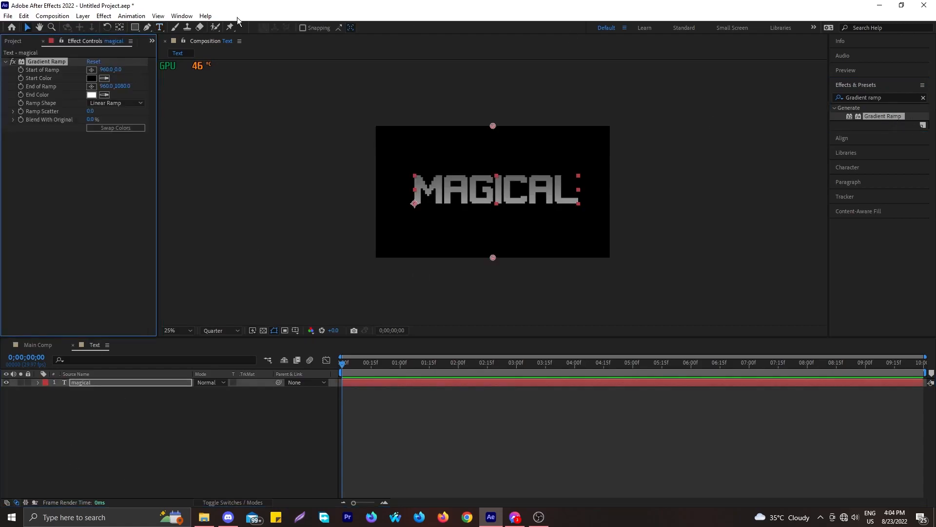
Set the Gradient Ramp start colour to bright red
{"action": "left_click", "coordinate": [91, 78]}
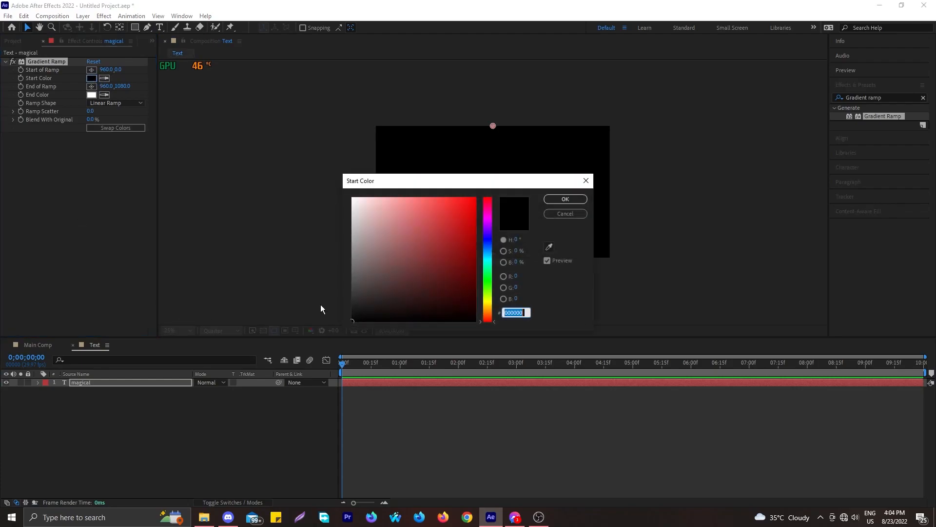
{"action": "left_click_drag", "start_coordinate": [491, 323], "coordinate": [489, 222]}
{"action": "left_click_drag", "start_coordinate": [447, 186], "coordinate": [227, 238]}
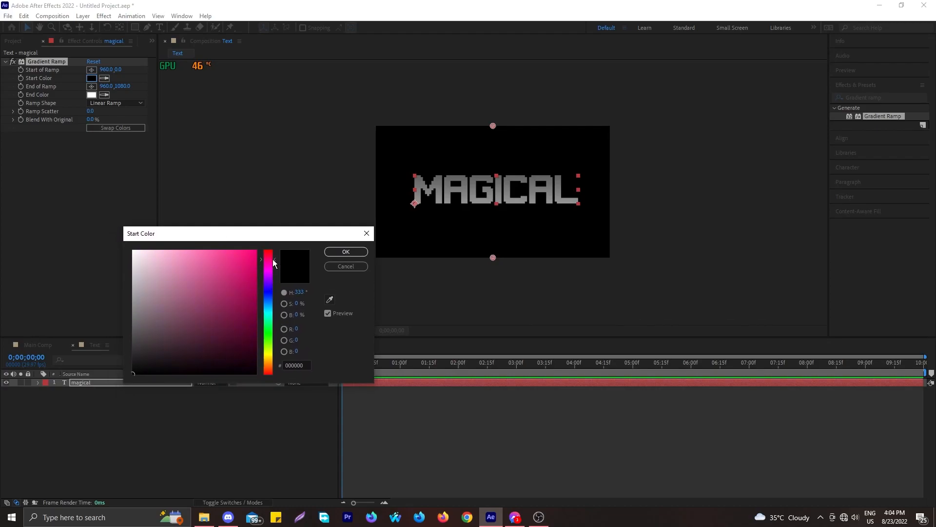
{"action": "left_click", "coordinate": [345, 253]}
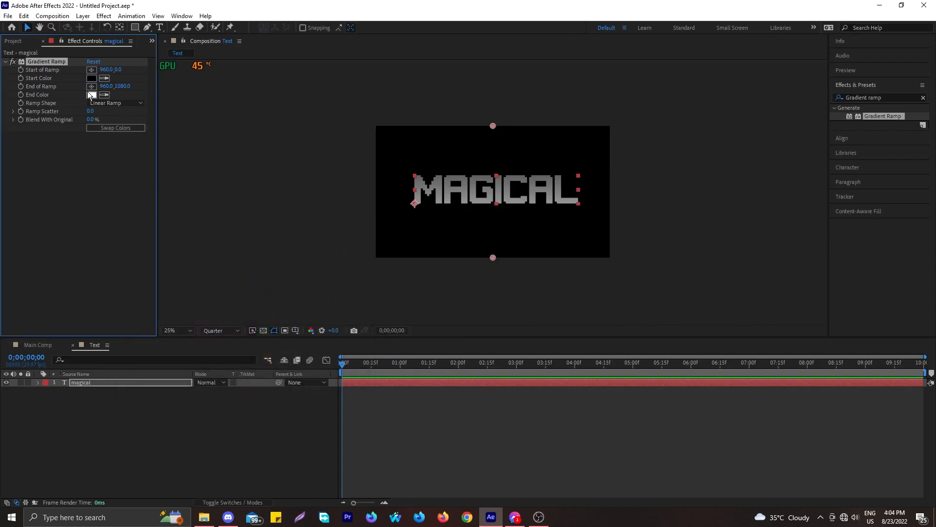
{"action": "left_click", "coordinate": [89, 80]}
{"action": "left_click", "coordinate": [189, 320]}
{"action": "mouse_move", "coordinate": [189, 320]}
{"action": "left_mouse_down"}
{"action": "mouse_move", "coordinate": [237, 254]}
{"action": "mouse_move", "coordinate": [245, 317]}
{"action": "mouse_move", "coordinate": [283, 248]}
{"action": "left_mouse_up"}
{"action": "left_click", "coordinate": [346, 253]}
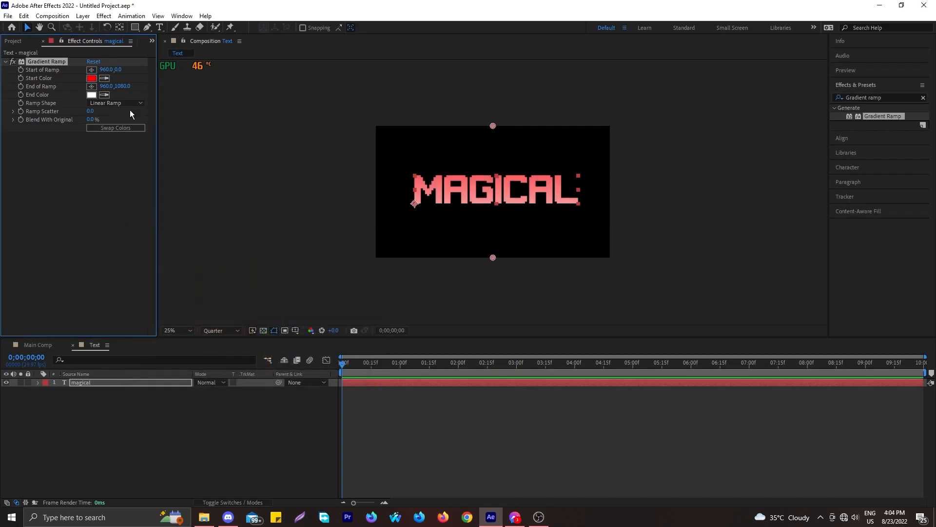
Set the Gradient Ramp end colour to black (000000) and deselect the layer
{"action": "left_click", "coordinate": [92, 95]}
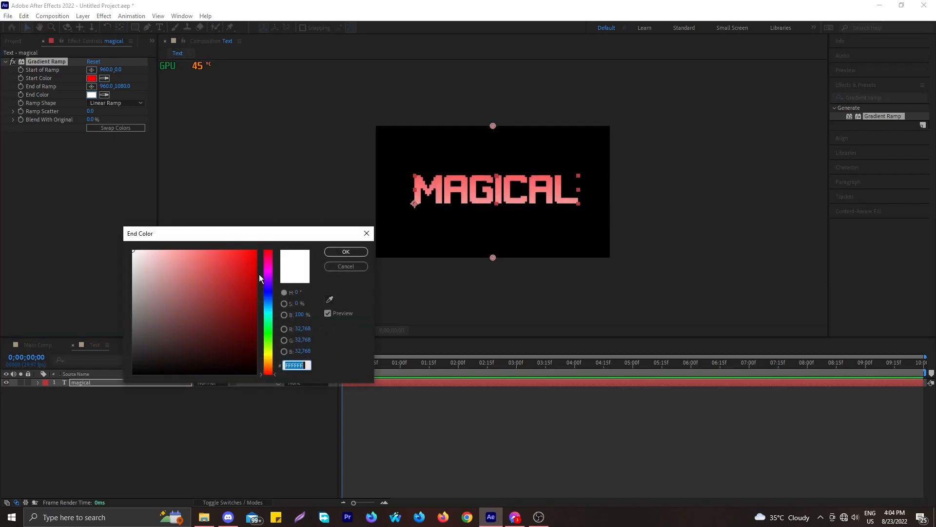
{"action": "left_click", "coordinate": [249, 315]}
{"action": "mouse_move", "coordinate": [249, 315]}
{"action": "left_mouse_down"}
{"action": "mouse_move", "coordinate": [265, 390]}
{"action": "mouse_move", "coordinate": [271, 386]}
{"action": "left_mouse_up"}
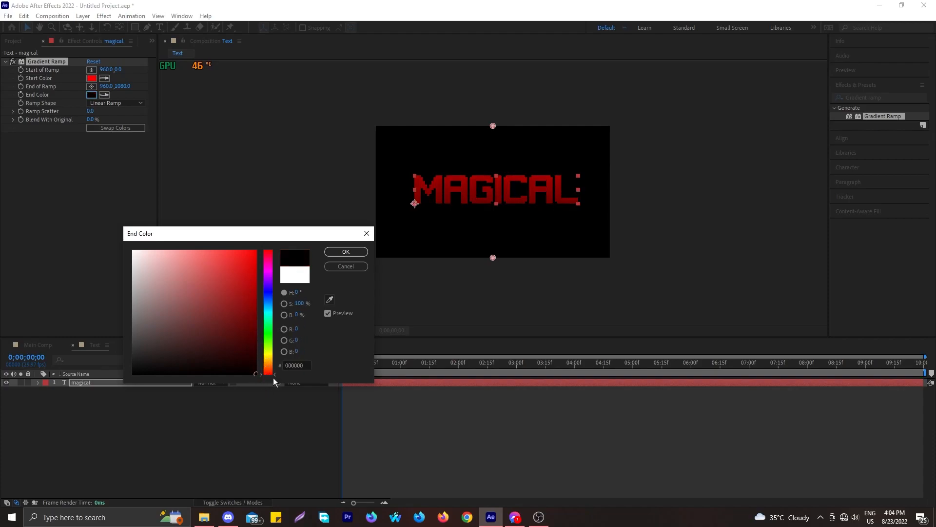
{"action": "left_click", "coordinate": [350, 255]}
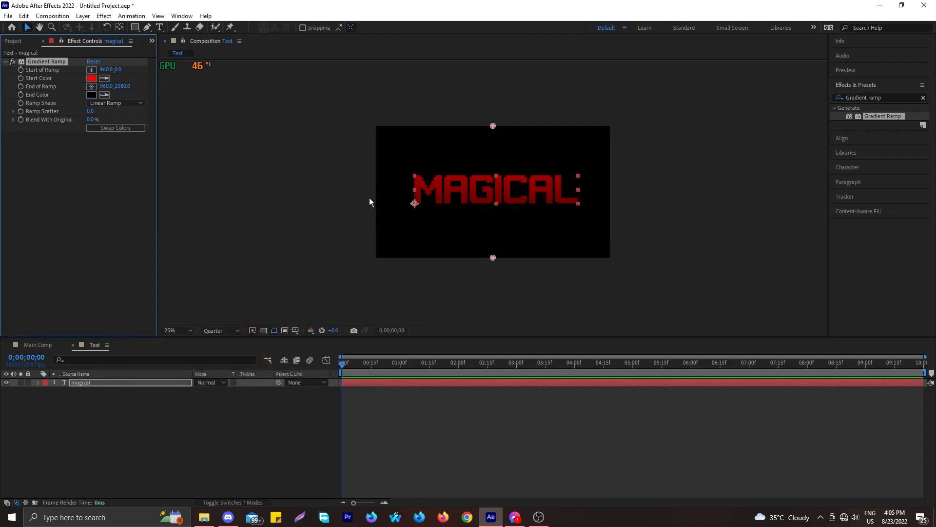
{"action": "left_click", "coordinate": [140, 461]}
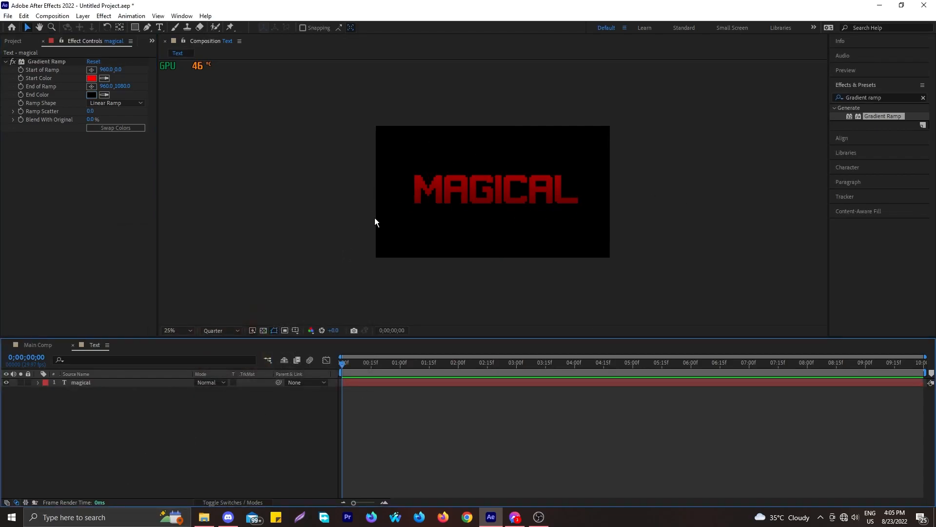
Import City Timelaps.mp4 and walking video.mp4 into the project
{"action": "left_click", "coordinate": [45, 345]}
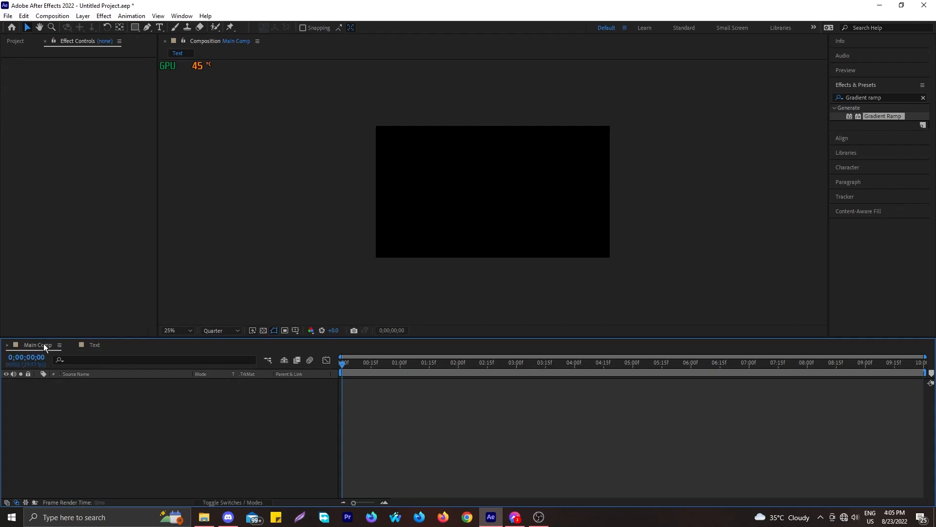
{"action": "left_click", "coordinate": [104, 349]}
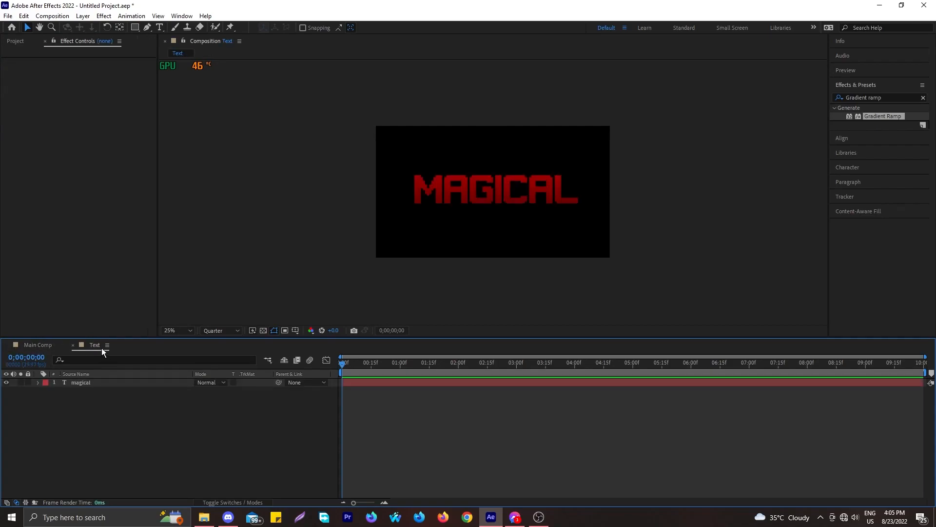
{"action": "left_click", "coordinate": [49, 343]}
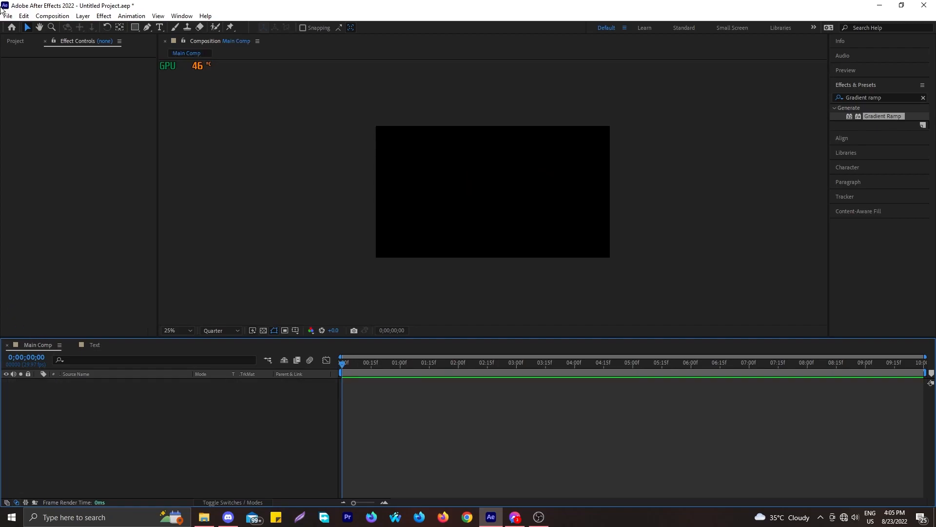
{"action": "left_click", "coordinate": [16, 41]}
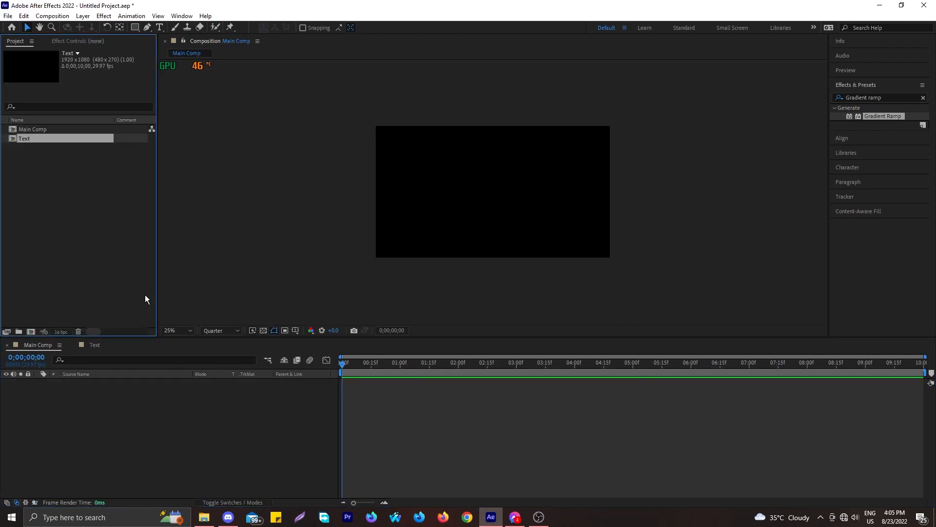
{"action": "double_click", "coordinate": [53, 251]}
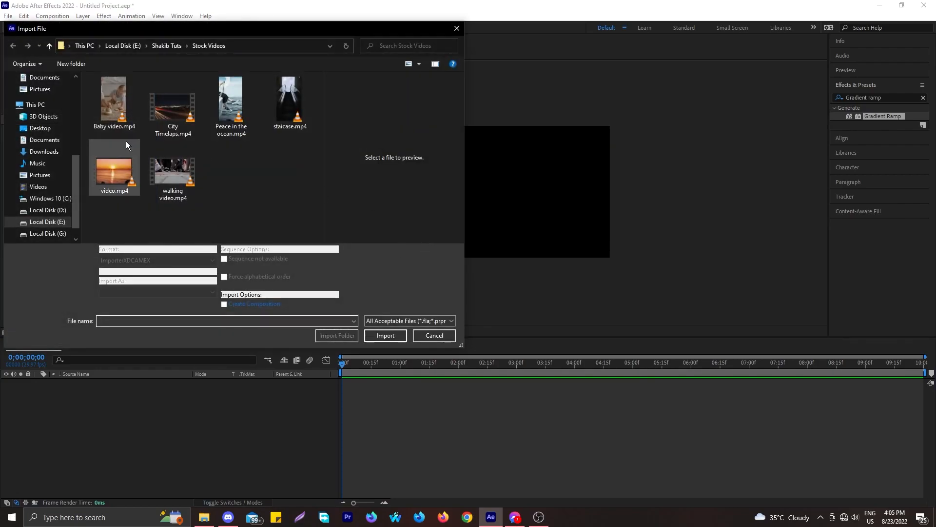
{"action": "left_click", "coordinate": [165, 119]}
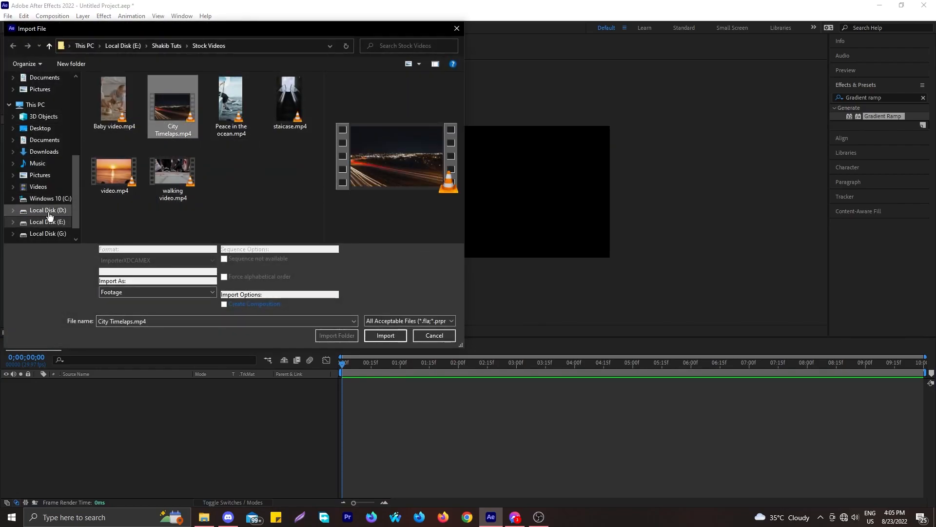
{"action": "left_click", "coordinate": [173, 172], "text": "ctrl"}
{"action": "left_click", "coordinate": [376, 338]}
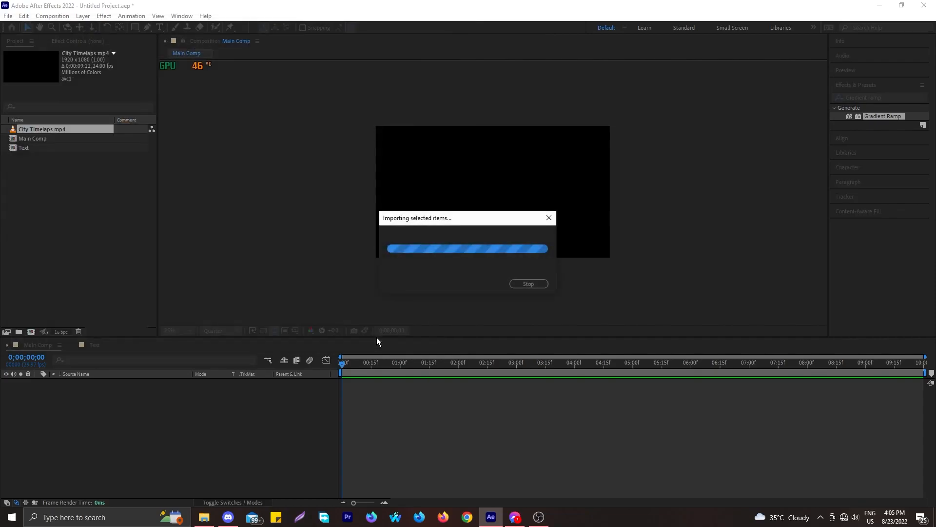
Check both imported clips and create a new project folder named Video
{"action": "left_click", "coordinate": [113, 232]}
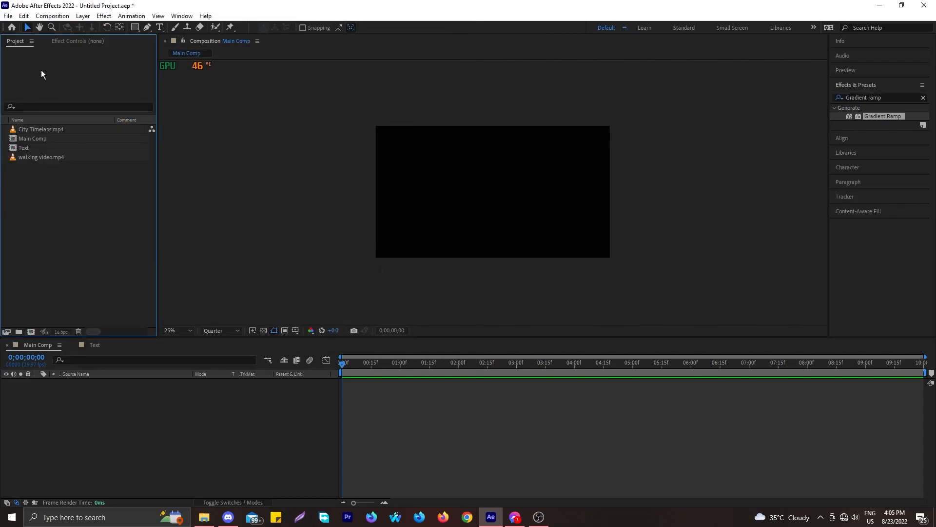
{"action": "left_click", "coordinate": [52, 130]}
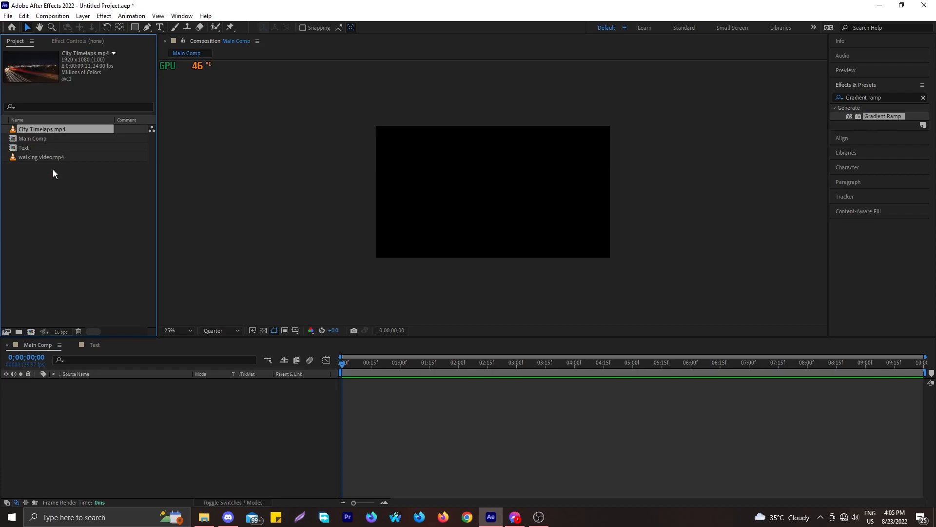
{"action": "left_click", "coordinate": [54, 156]}
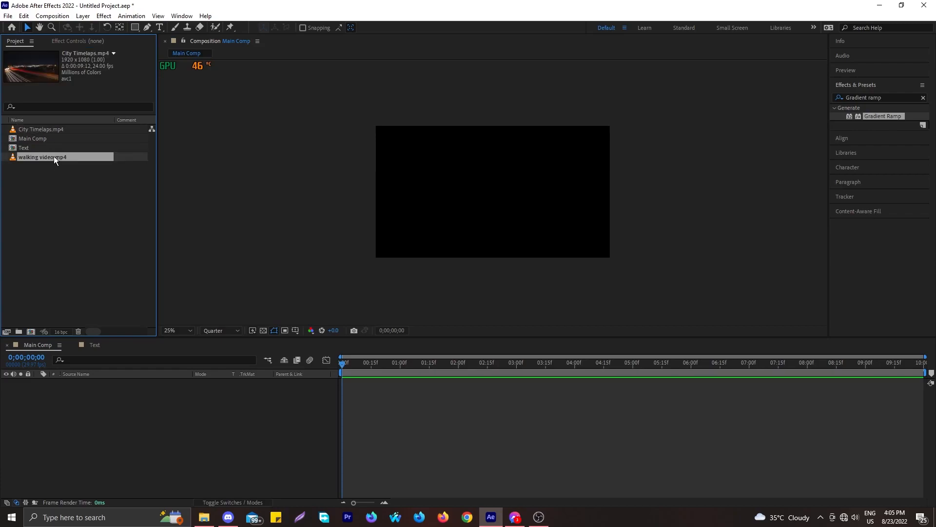
{"action": "left_click", "coordinate": [19, 332]}
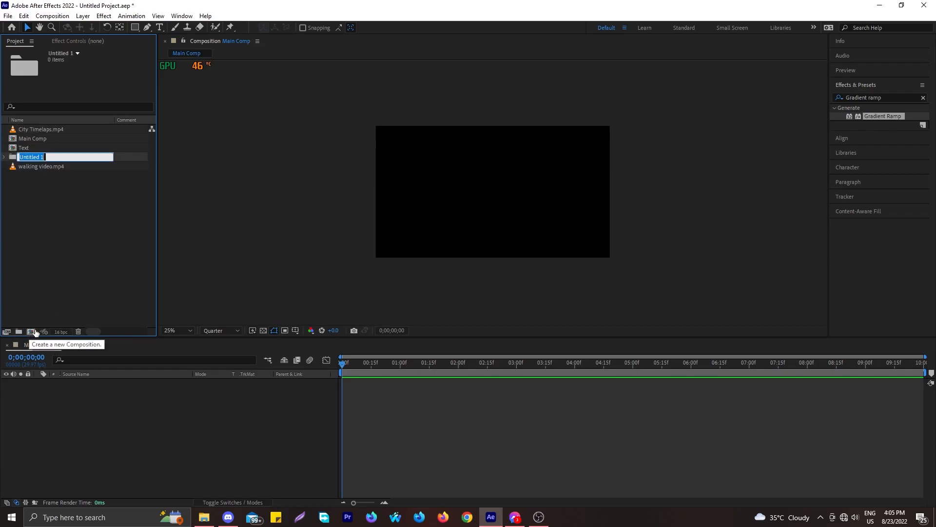
{"action": "type", "text": "Video"}
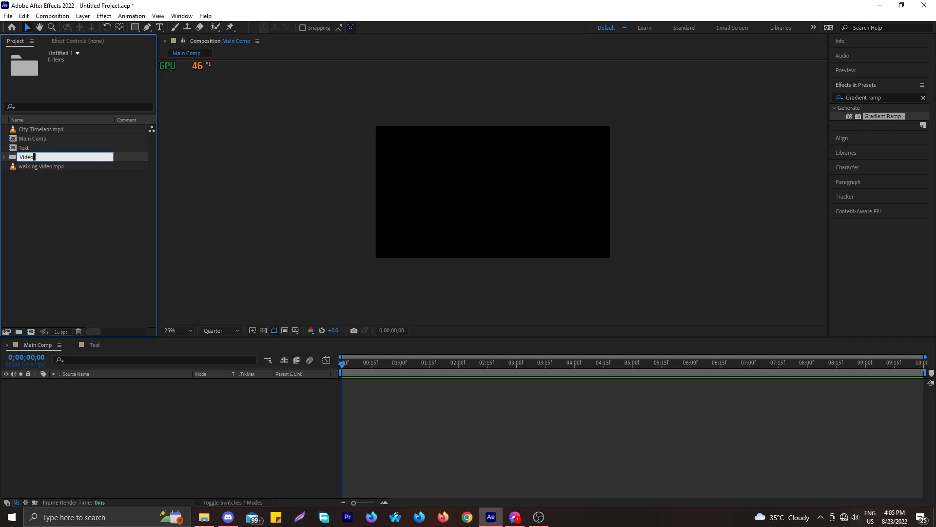
Confirm the Video folder name and move both clips into it
{"action": "key", "text": "Return"}
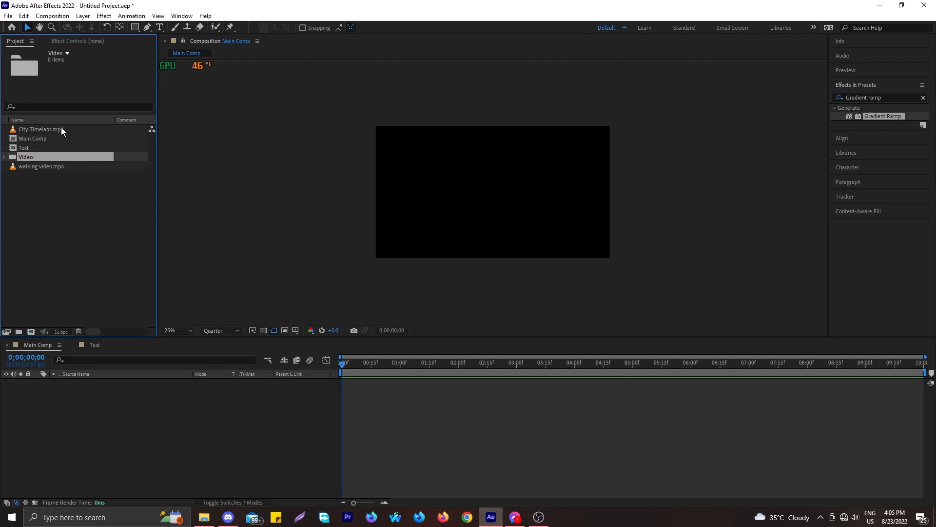
{"action": "left_click", "coordinate": [59, 128]}
{"action": "left_click_drag", "start_coordinate": [59, 129], "coordinate": [37, 149]}
{"action": "left_click", "coordinate": [38, 159]}
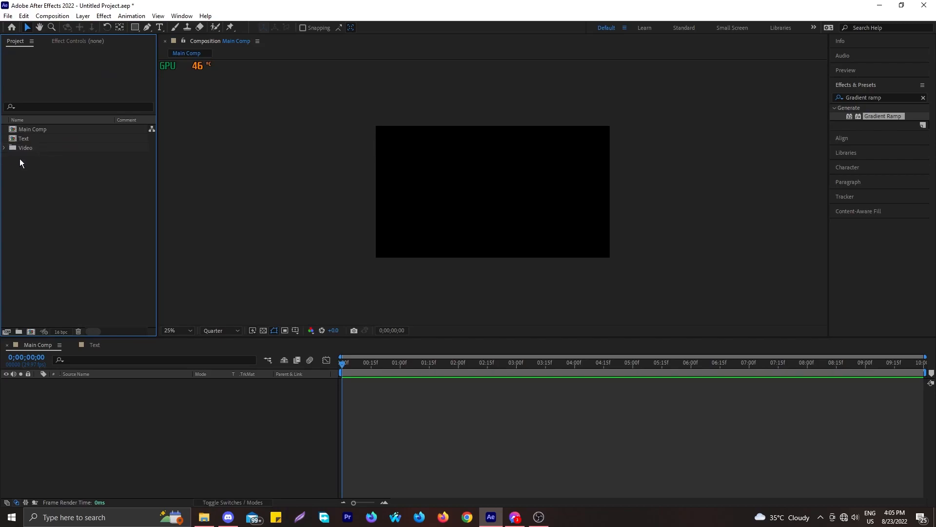
{"action": "left_click", "coordinate": [5, 148]}
Add City Timelaps.mp4 as a layer in Main Comp
{"action": "left_click", "coordinate": [42, 158]}
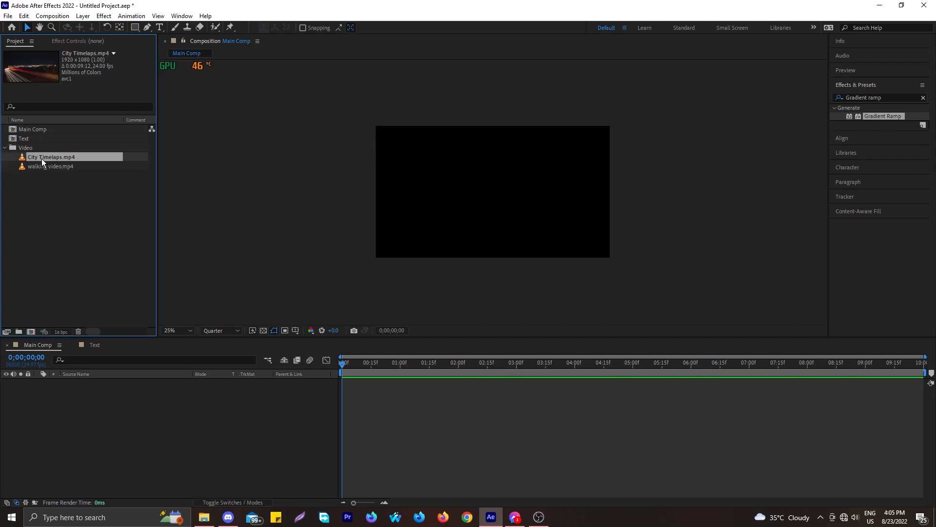
{"action": "left_click", "coordinate": [48, 167]}
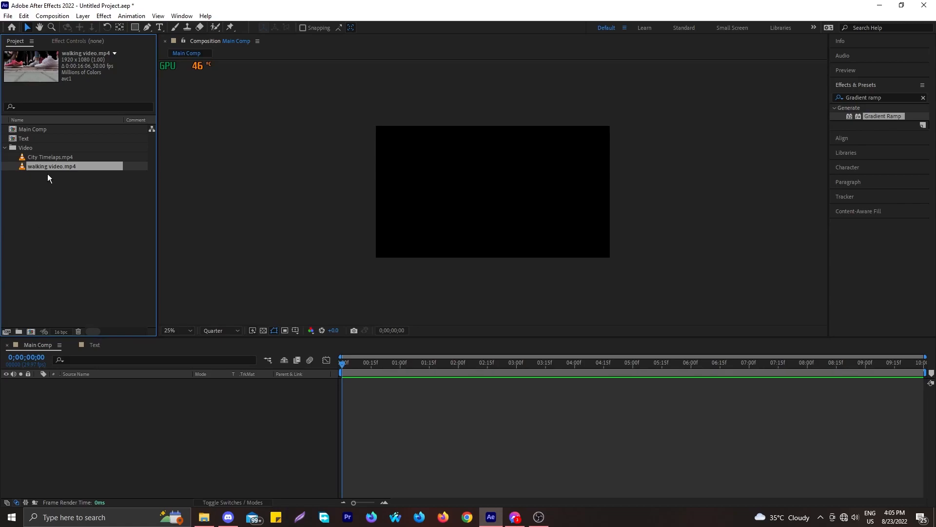
{"action": "left_click", "coordinate": [48, 156]}
{"action": "left_click", "coordinate": [50, 164]}
{"action": "left_click", "coordinate": [50, 158]}
{"action": "left_click_drag", "start_coordinate": [49, 158], "coordinate": [66, 396]}
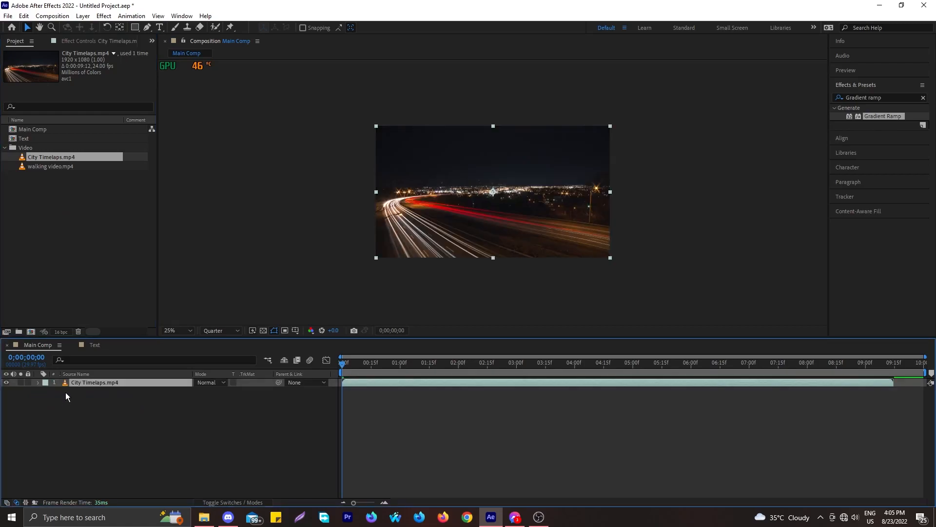
Preview the city timelapse in Main Comp, then select the Text composition
{"action": "key", "text": "space"}
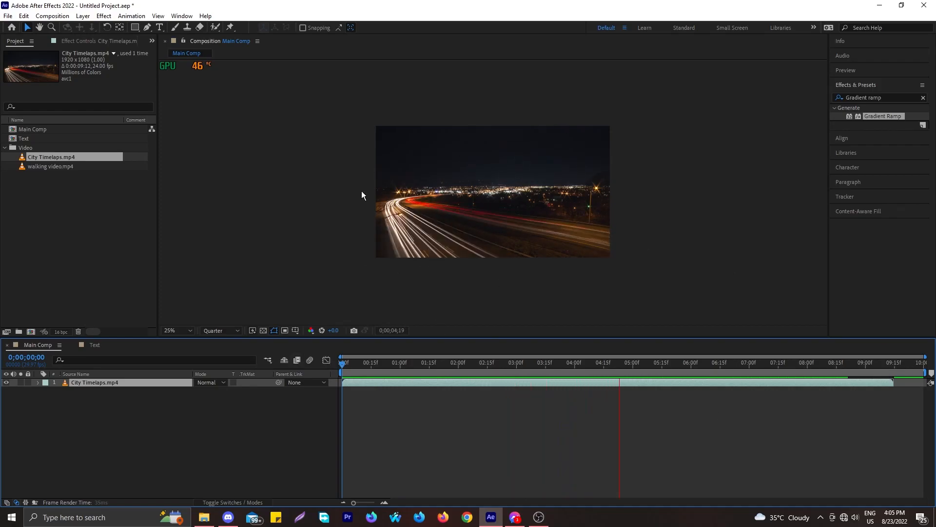
{"action": "left_click", "coordinate": [477, 253]}
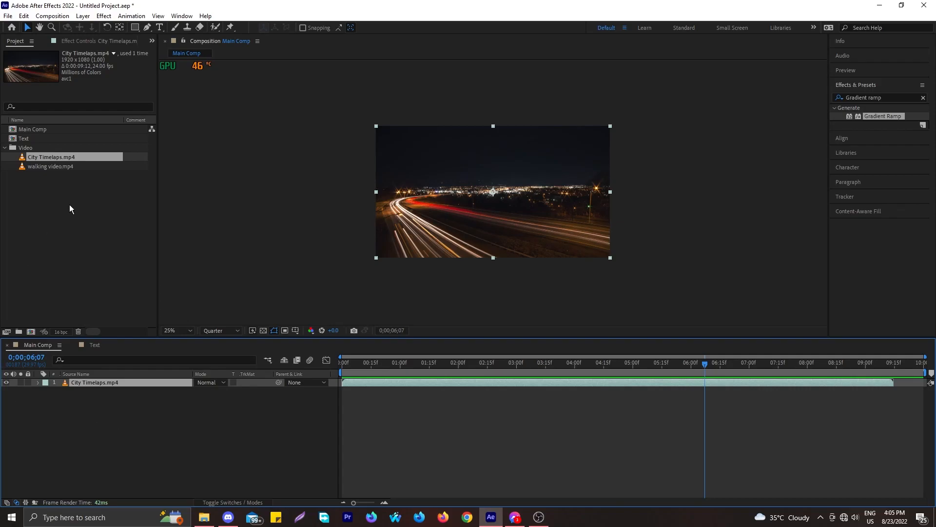
{"action": "left_click", "coordinate": [74, 242]}
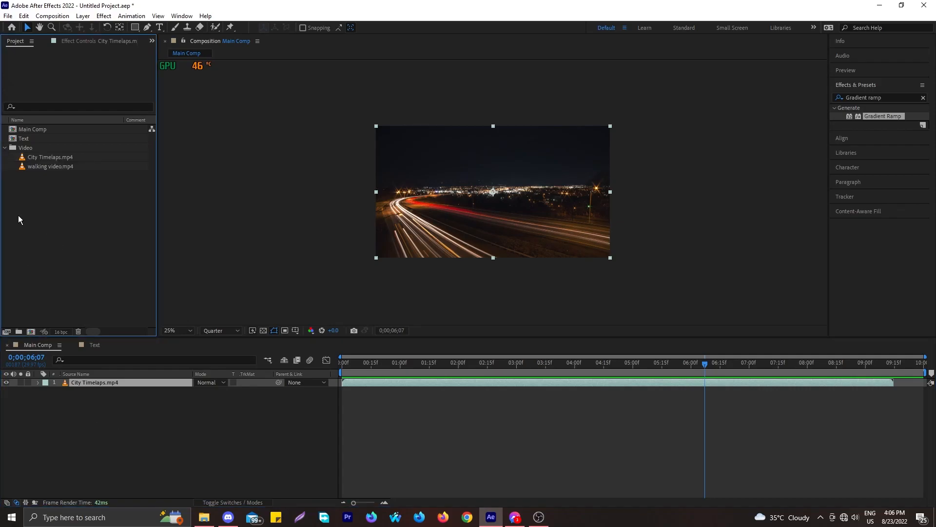
{"action": "left_click", "coordinate": [24, 139]}
Stack the Text comp above City Timelaps.mp4 in Main Comp and preview from the start
{"action": "left_click_drag", "start_coordinate": [30, 139], "coordinate": [93, 405]}
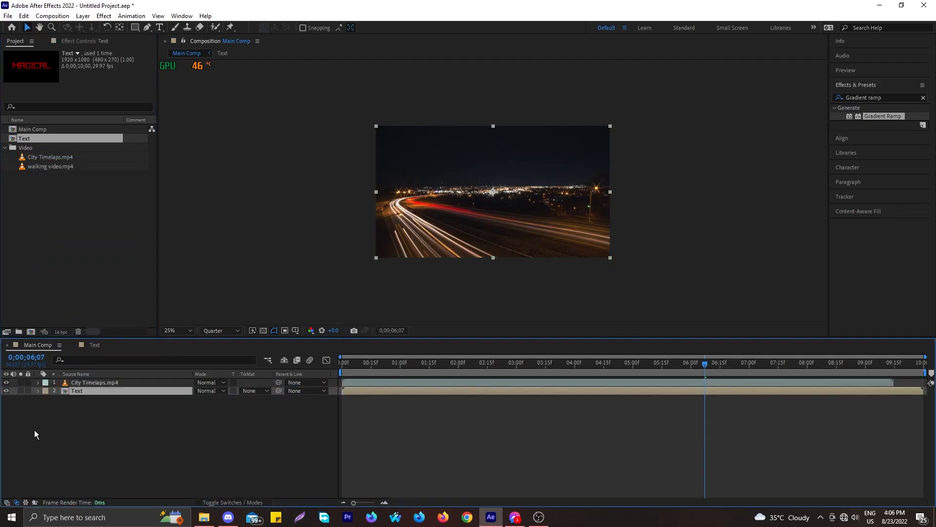
{"action": "left_click_drag", "start_coordinate": [112, 381], "coordinate": [110, 404]}
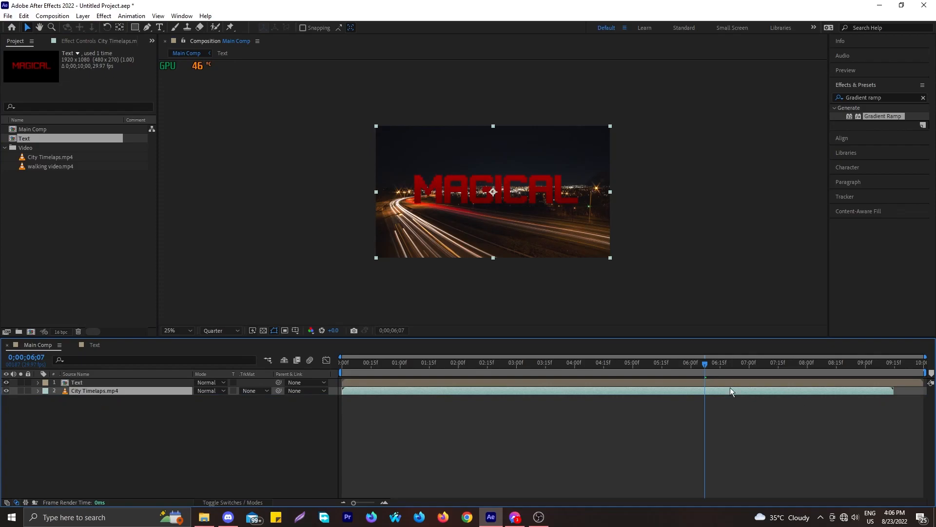
{"action": "left_click_drag", "start_coordinate": [706, 364], "coordinate": [325, 390]}
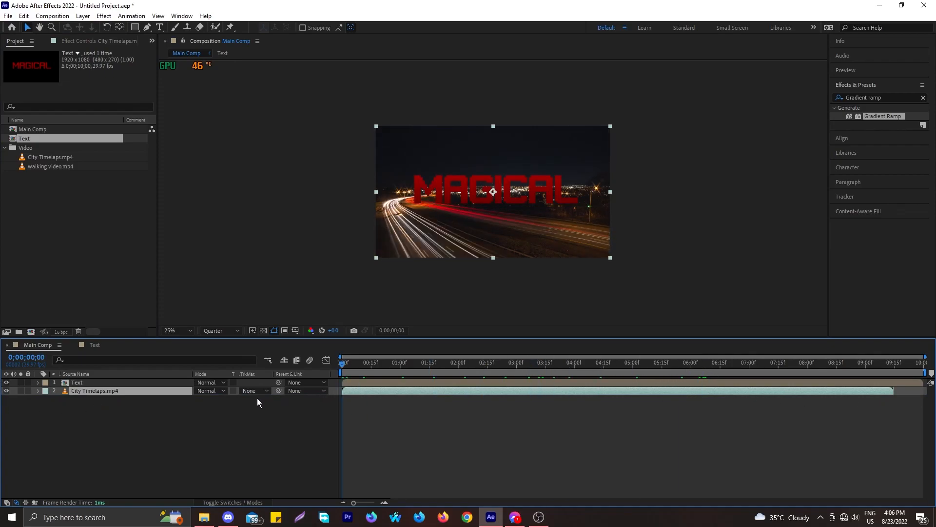
{"action": "key", "text": "space"}
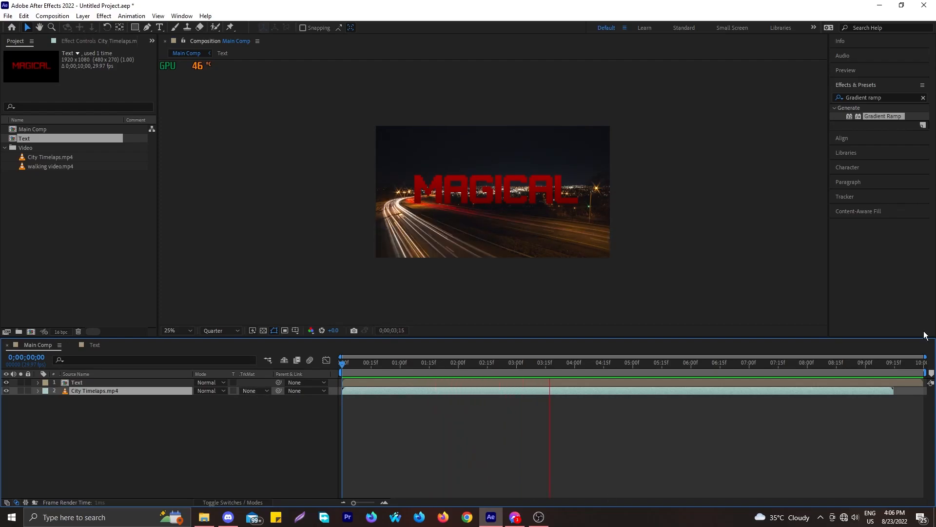
{"action": "left_click", "coordinate": [85, 390]}
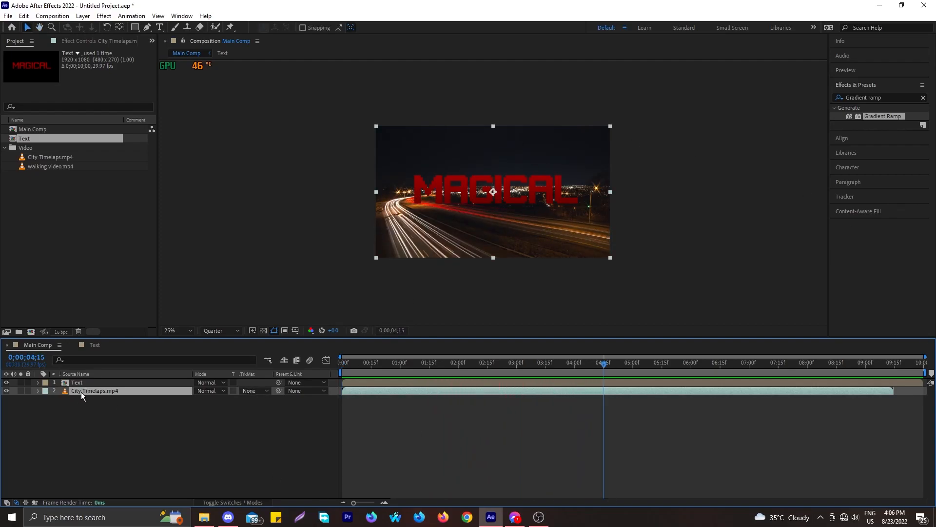
{"action": "left_click", "coordinate": [89, 384]}
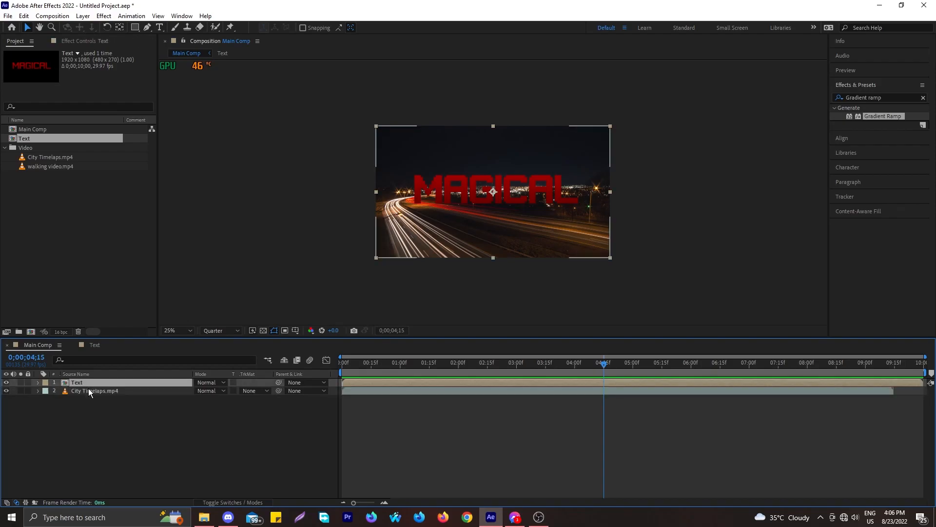
Keyframe the Text layer's Scale from 0% at 0:00 to 100% at 3:00 and preview
{"action": "key", "text": "s"}
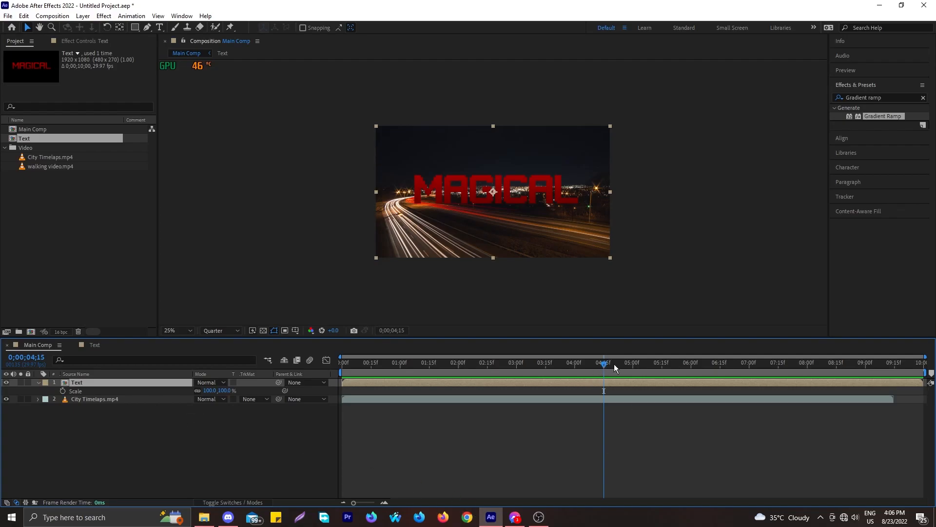
{"action": "left_click_drag", "start_coordinate": [607, 364], "coordinate": [319, 391]}
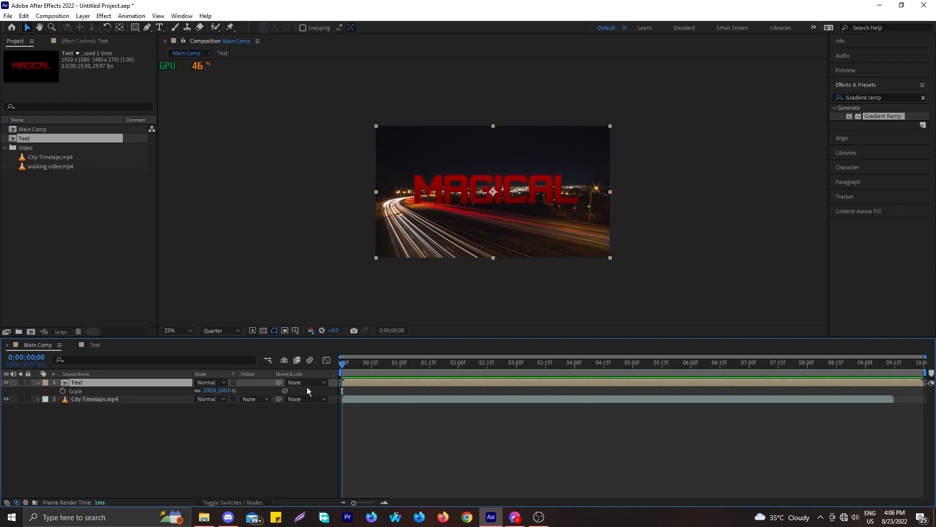
{"action": "left_click_drag", "start_coordinate": [346, 364], "coordinate": [515, 384]}
{"action": "left_click", "coordinate": [63, 390]}
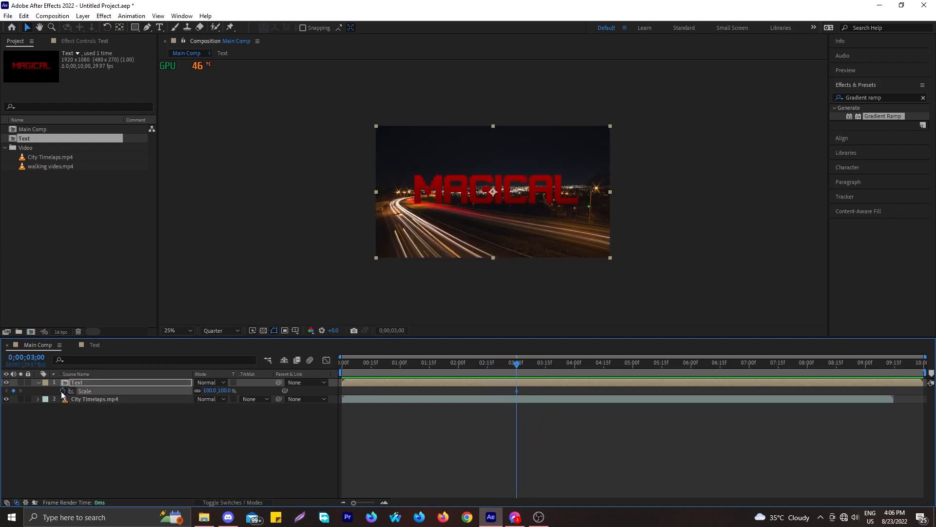
{"action": "left_click_drag", "start_coordinate": [518, 369], "coordinate": [306, 371]}
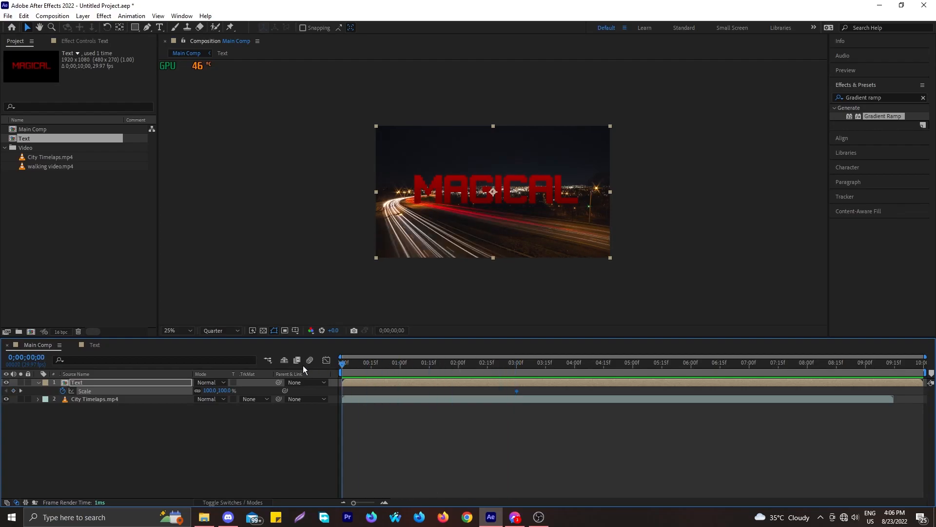
{"action": "left_click", "coordinate": [211, 390]}
{"action": "type", "text": "0"}
{"action": "key", "text": "Return"}
{"action": "key", "text": "space"}
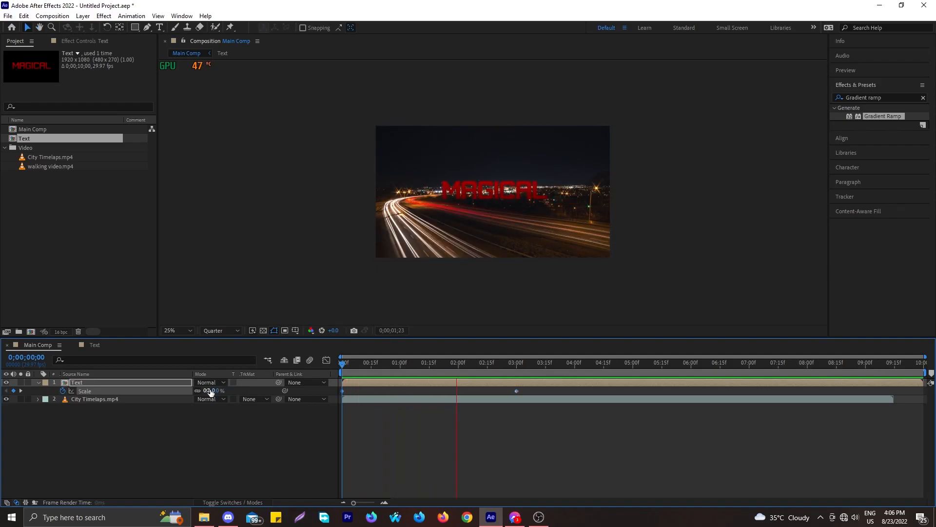
{"action": "left_click", "coordinate": [547, 400]}
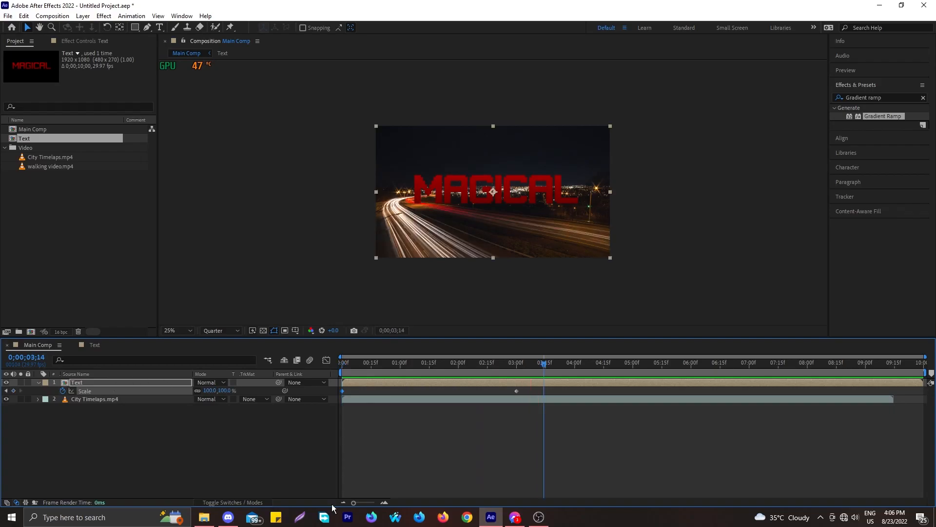
Apply Easy Ease (F9) to both Scale keyframes on the Text layer
{"action": "key", "text": "Home"}
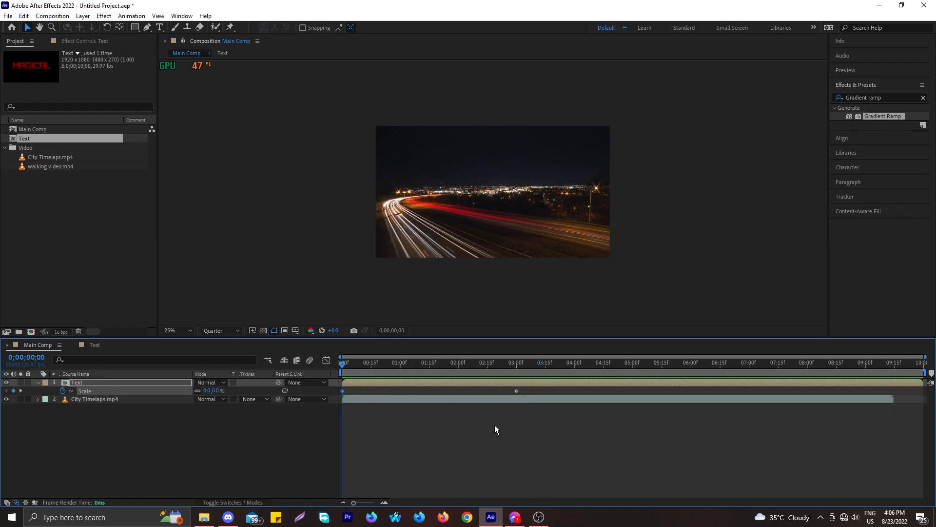
{"action": "left_click_drag", "start_coordinate": [532, 388], "coordinate": [339, 400]}
{"action": "right_click", "coordinate": [514, 391]}
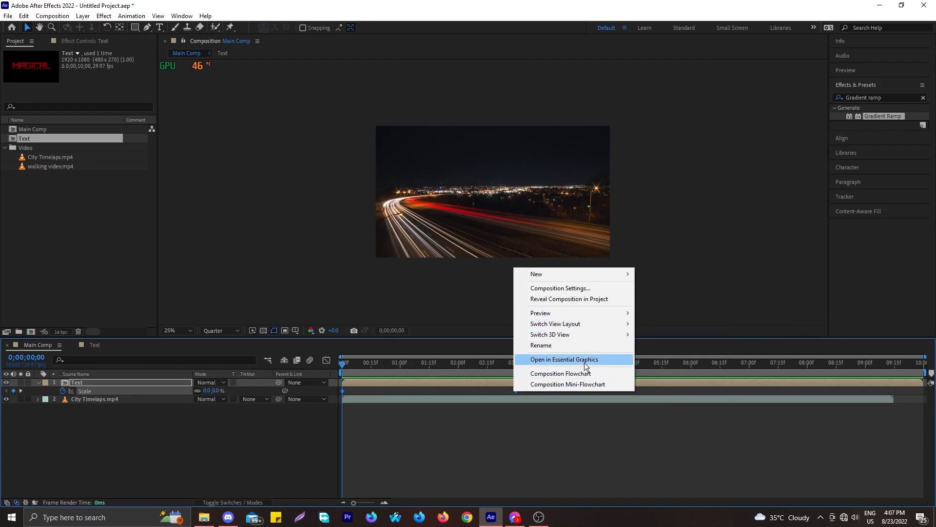
{"action": "left_click", "coordinate": [449, 390]}
{"action": "left_click_drag", "start_coordinate": [531, 395], "coordinate": [329, 395]}
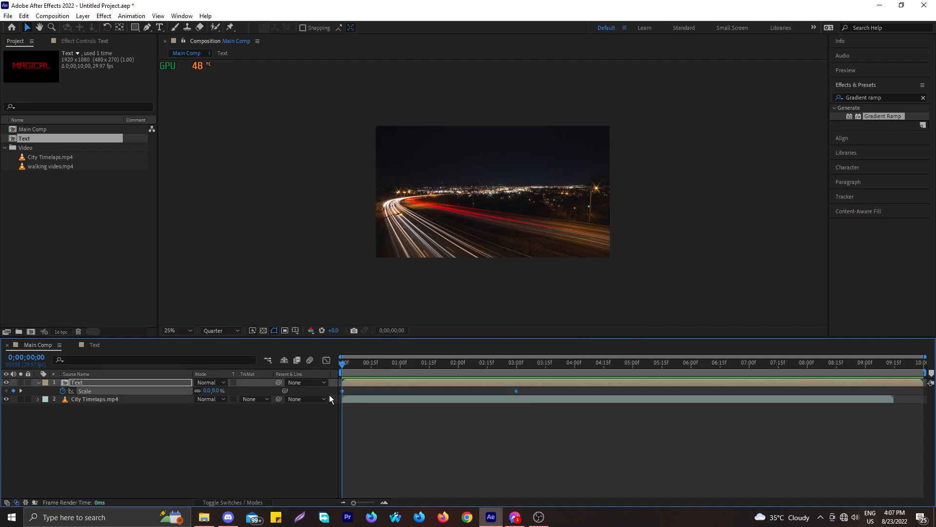
{"action": "key", "text": "F9"}
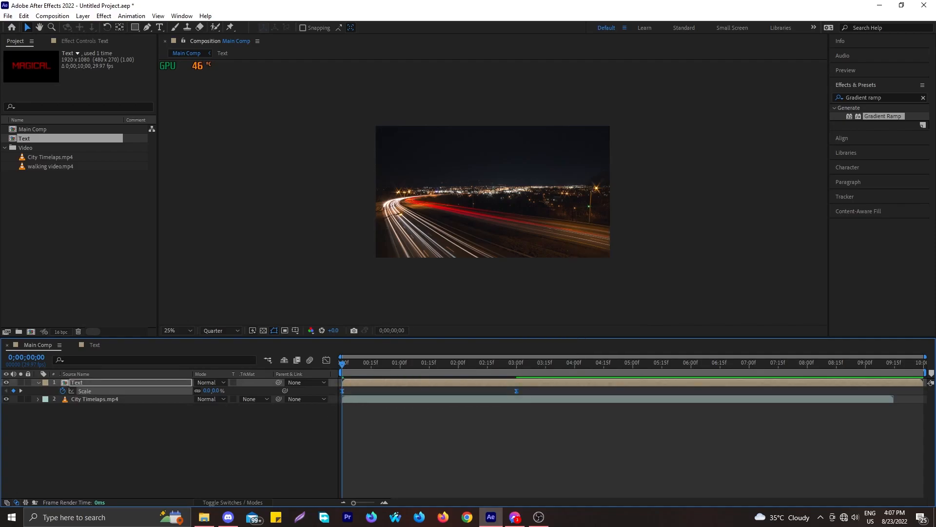
{"action": "left_click", "coordinate": [326, 360]}
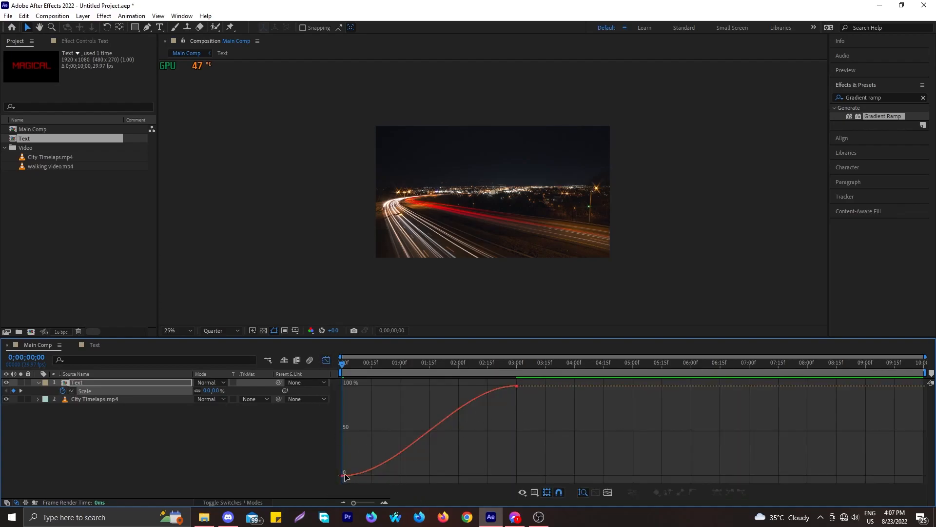
Lengthen the Bezier ease handles at the 0% and 100% Scale keyframes for a steeper S-curve
{"action": "left_click", "coordinate": [342, 475]}
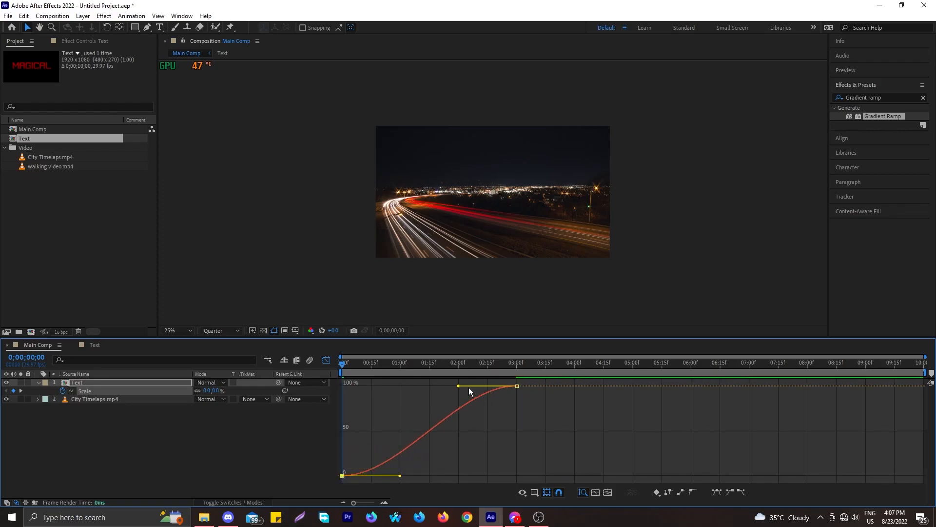
{"action": "left_click_drag", "start_coordinate": [459, 386], "coordinate": [419, 387]}
{"action": "left_click_drag", "start_coordinate": [398, 477], "coordinate": [448, 476]}
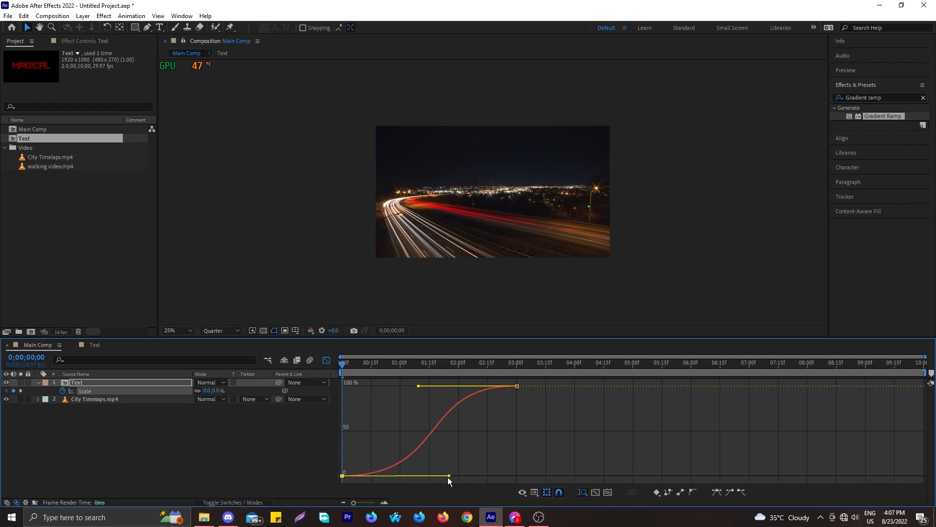
Preview the reshaped grow-in, then close the Graph Editor and deselect the Text layer
{"action": "key", "text": "space"}
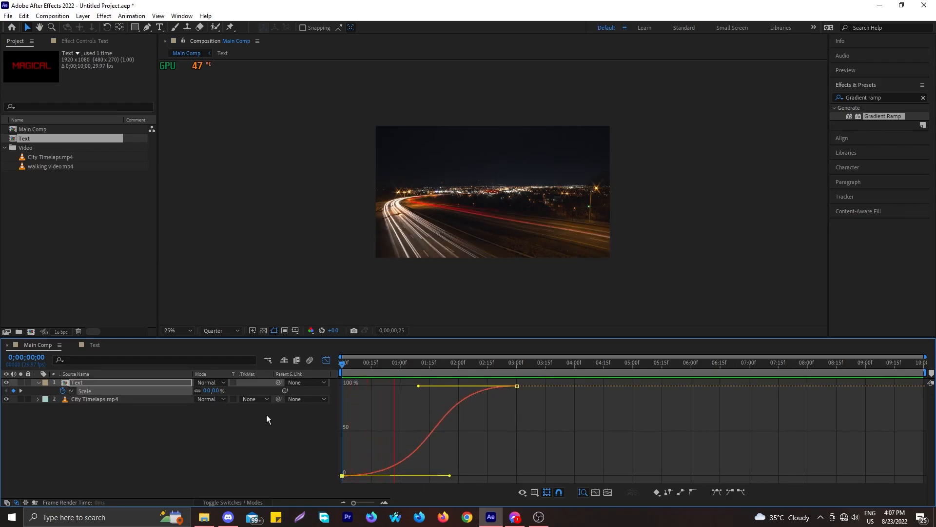
{"action": "key", "text": "space"}
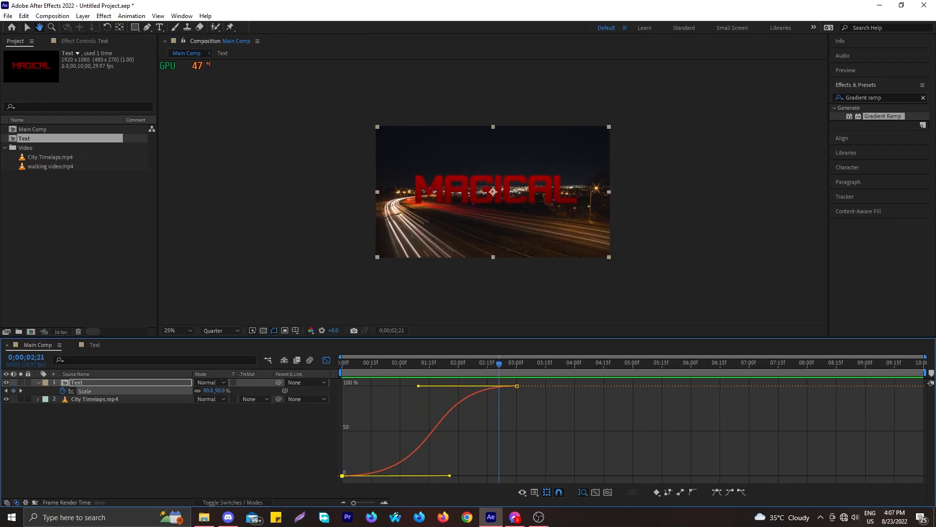
{"action": "key", "text": "space"}
{"action": "key", "text": "space"}
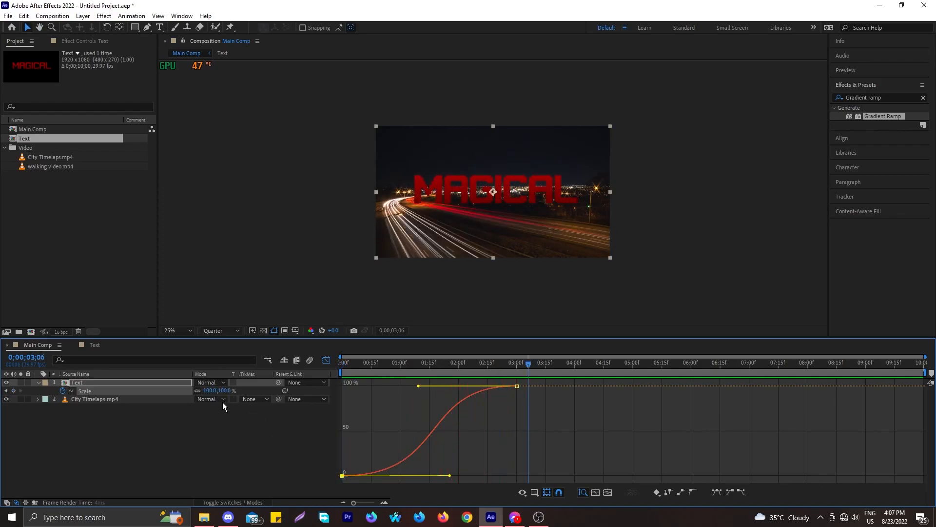
{"action": "left_click", "coordinate": [325, 361]}
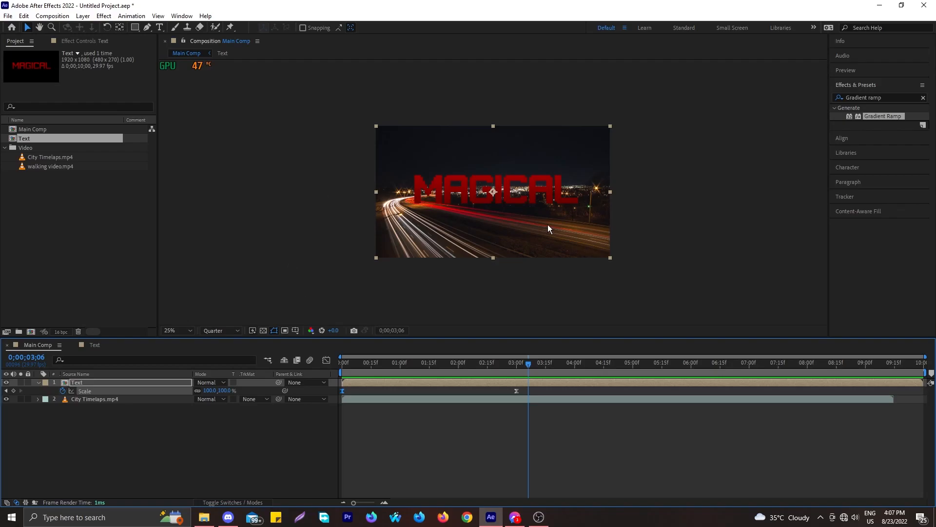
{"action": "left_click", "coordinate": [142, 457]}
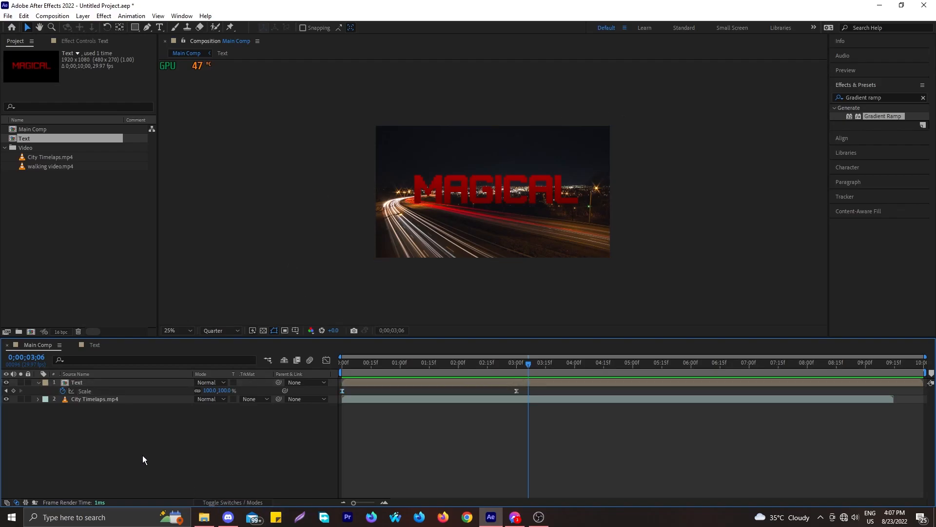
Place walking video.mp4 into Main Comp between the Text and City Timelaps.mp4 layers
{"action": "left_click", "coordinate": [39, 382]}
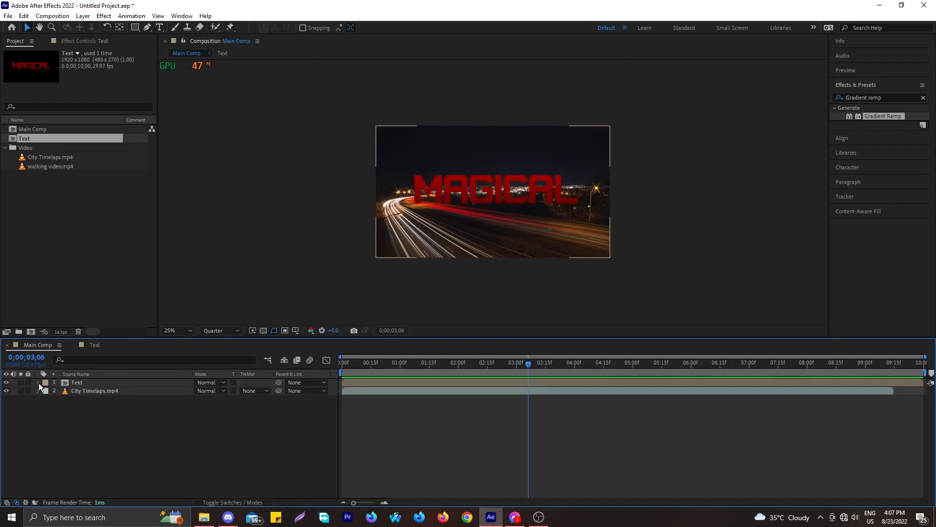
{"action": "left_click", "coordinate": [37, 180]}
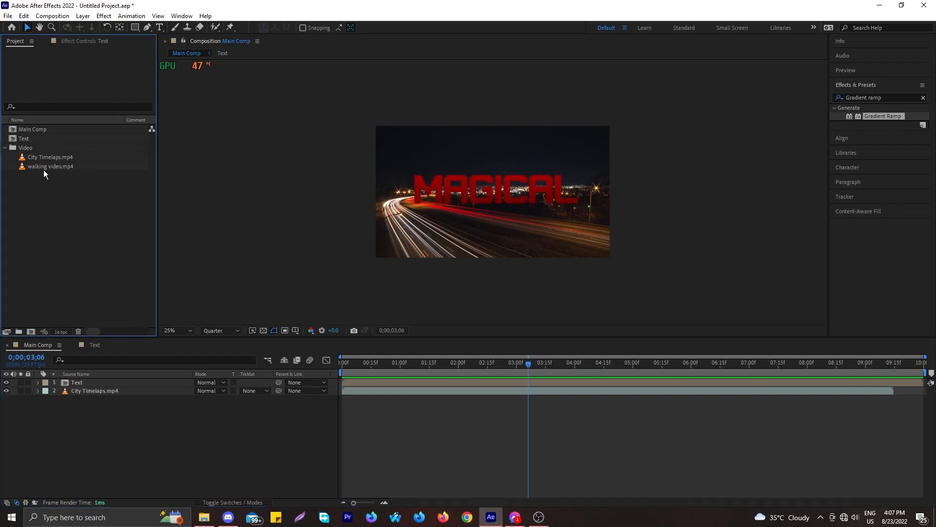
{"action": "left_click", "coordinate": [43, 168]}
{"action": "left_click_drag", "start_coordinate": [43, 168], "coordinate": [102, 408]}
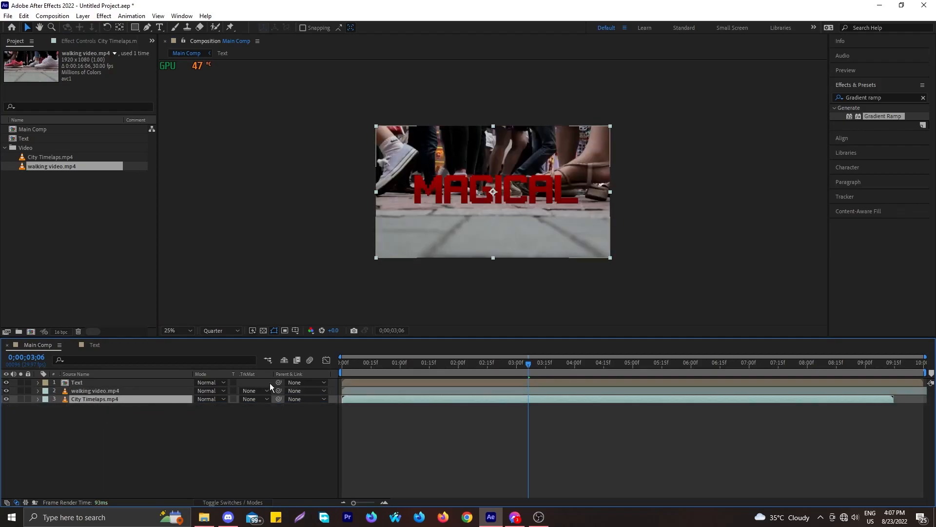
{"action": "left_click", "coordinate": [254, 503]}
{"action": "left_click", "coordinate": [253, 502]}
Set the walking video's track matte to Alpha Matte 'Text' and preview from the start
{"action": "left_click", "coordinate": [171, 390]}
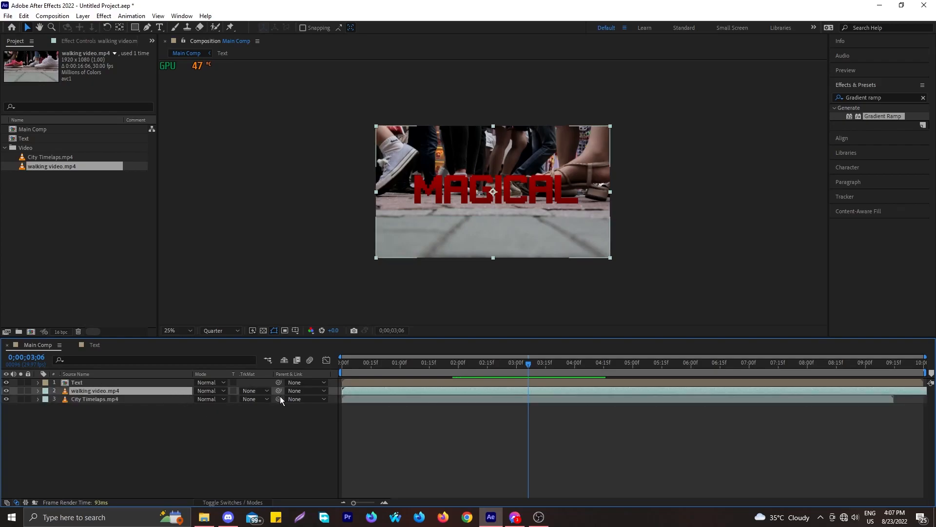
{"action": "left_click", "coordinate": [264, 390]}
{"action": "left_click", "coordinate": [275, 416]}
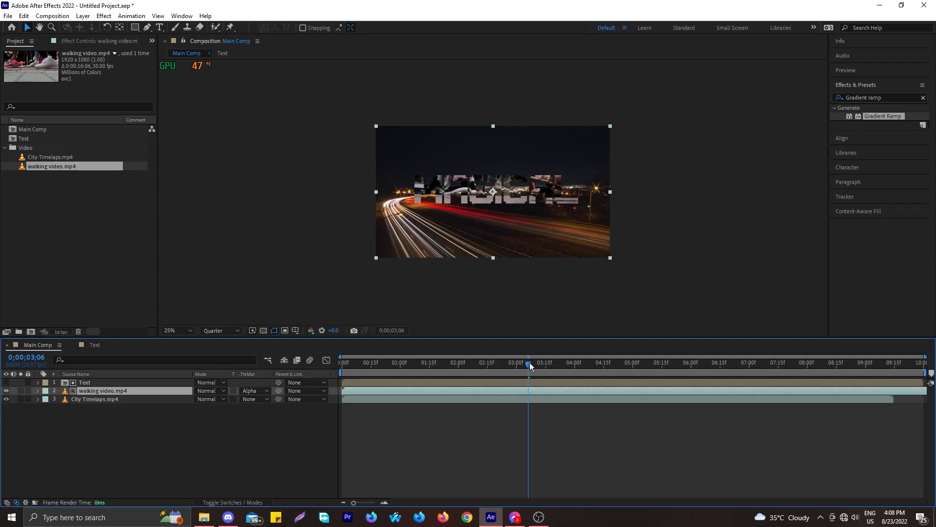
{"action": "left_click_drag", "start_coordinate": [529, 361], "coordinate": [148, 361]}
{"action": "key", "text": "space"}
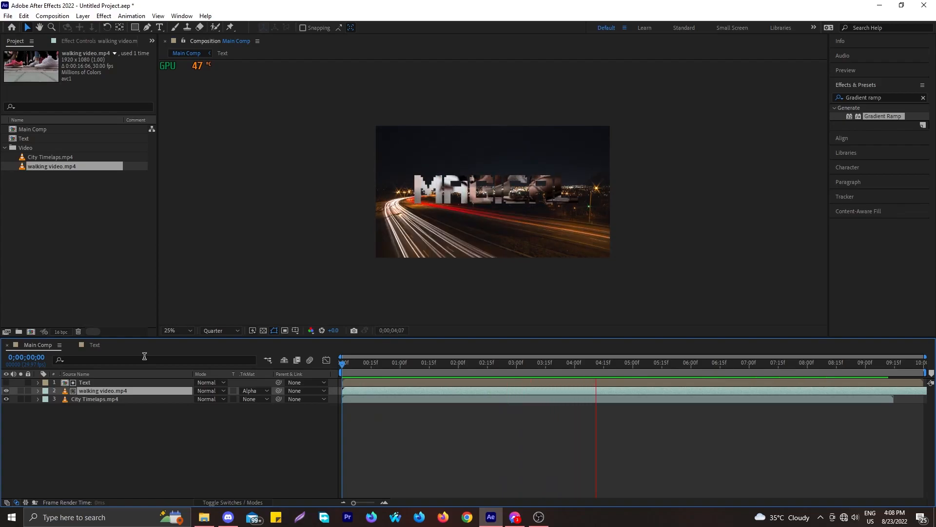
{"action": "key", "text": "space"}
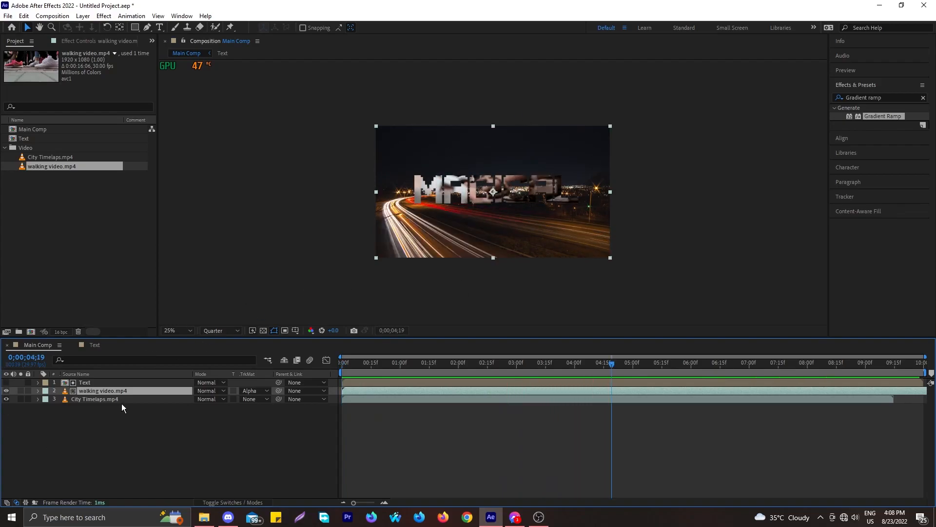
Scale the walking video layer to 76%, preview it, and switch to the Text composition
{"action": "key", "text": "s"}
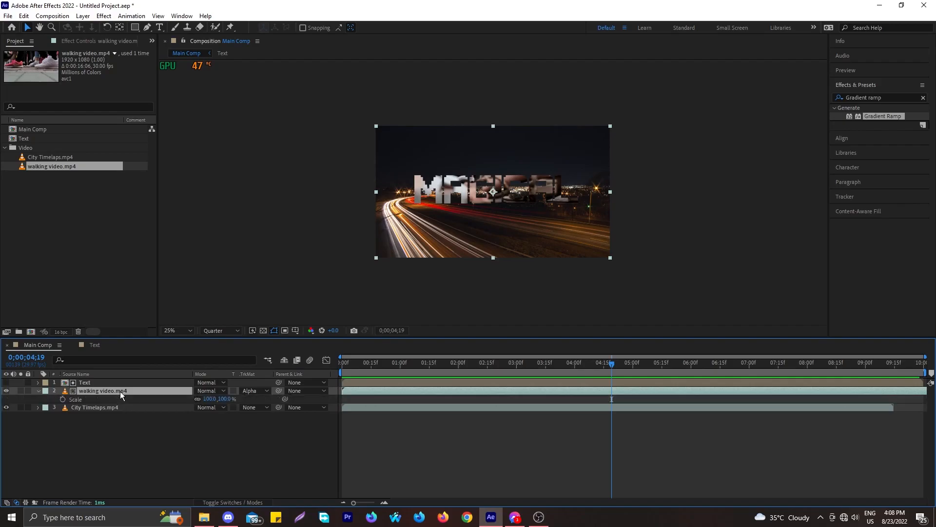
{"action": "mouse_move", "coordinate": [209, 399]}
{"action": "left_mouse_down"}
{"action": "mouse_move", "coordinate": [220, 401]}
{"action": "mouse_move", "coordinate": [192, 405]}
{"action": "mouse_move", "coordinate": [210, 417]}
{"action": "left_mouse_up"}
{"action": "key", "text": "space"}
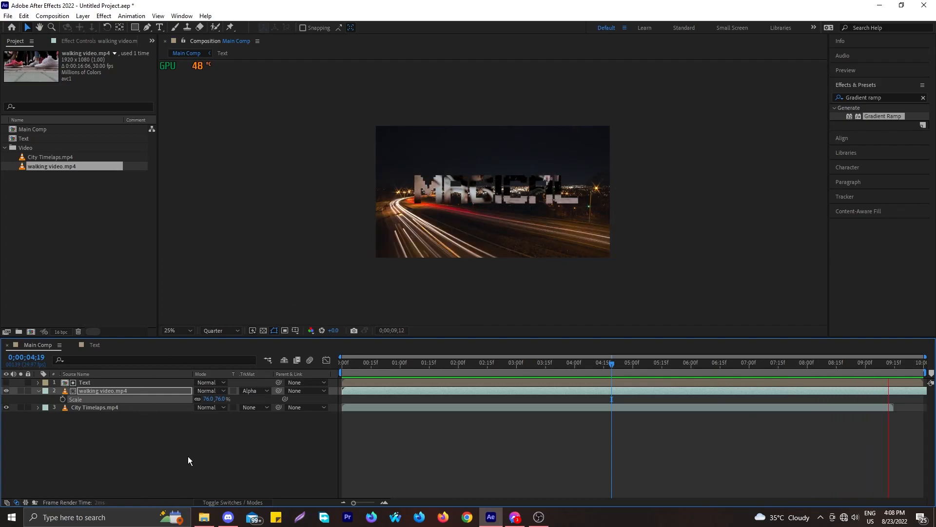
{"action": "key", "text": "space"}
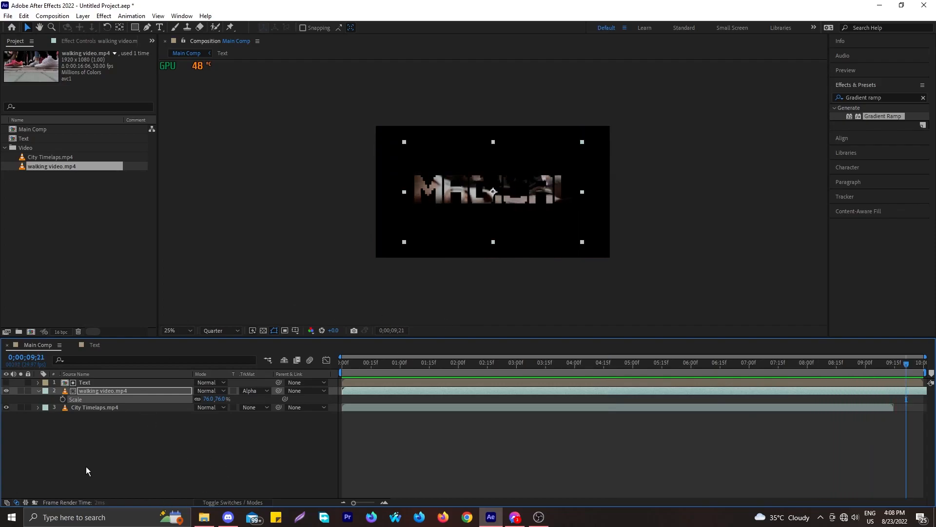
{"action": "left_click", "coordinate": [94, 345]}
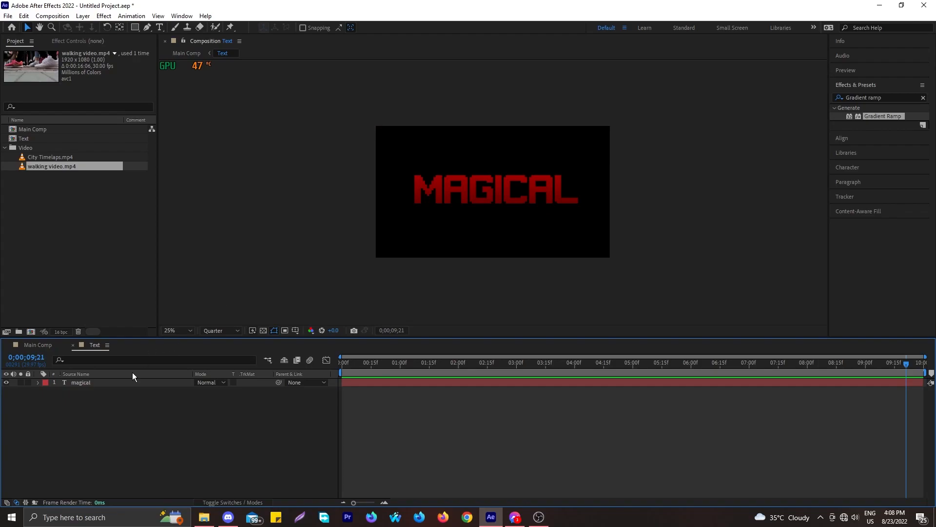
Add Animator 1 with a Position property (0.0, 0.0) to the MAGICAL text layer
{"action": "left_click", "coordinate": [114, 385]}
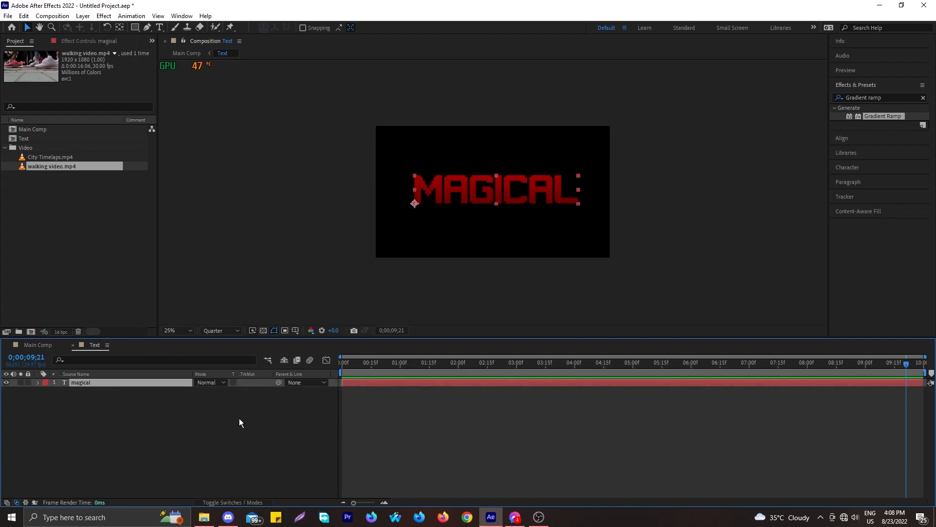
{"action": "left_click", "coordinate": [317, 384]}
{"action": "left_click", "coordinate": [245, 391]}
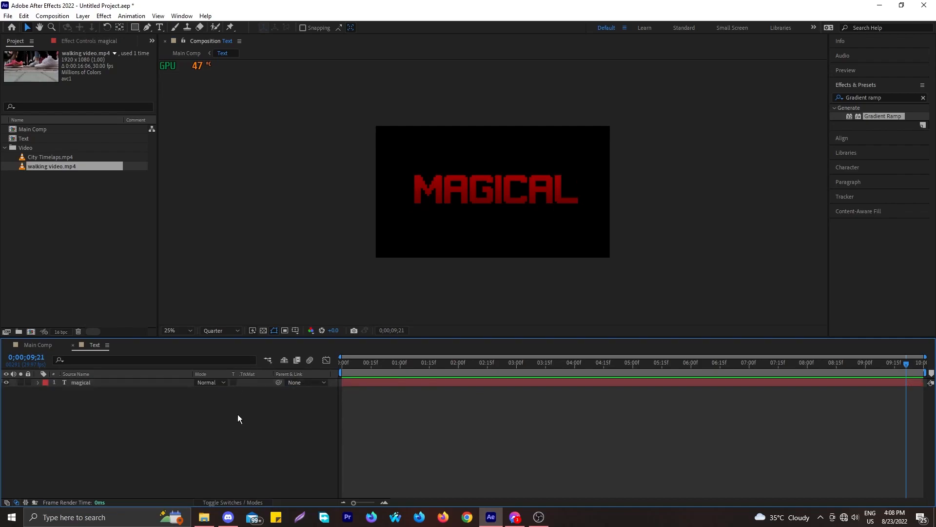
{"action": "left_click", "coordinate": [253, 503]}
{"action": "left_click", "coordinate": [253, 503]}
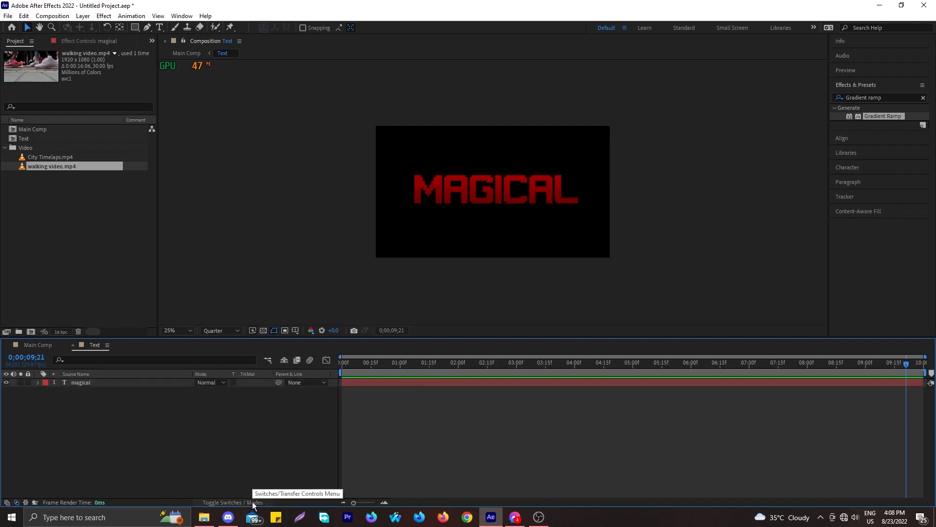
{"action": "left_click", "coordinate": [38, 382]}
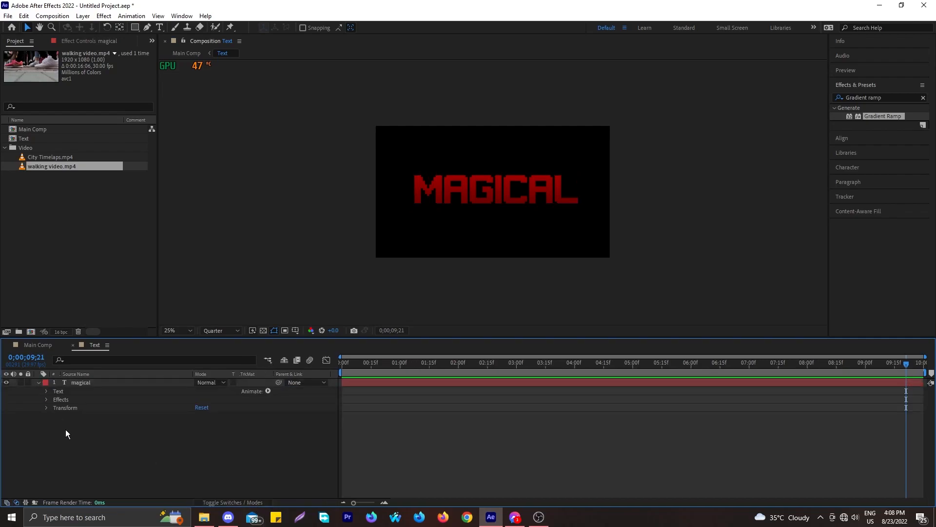
{"action": "left_click", "coordinate": [267, 391]}
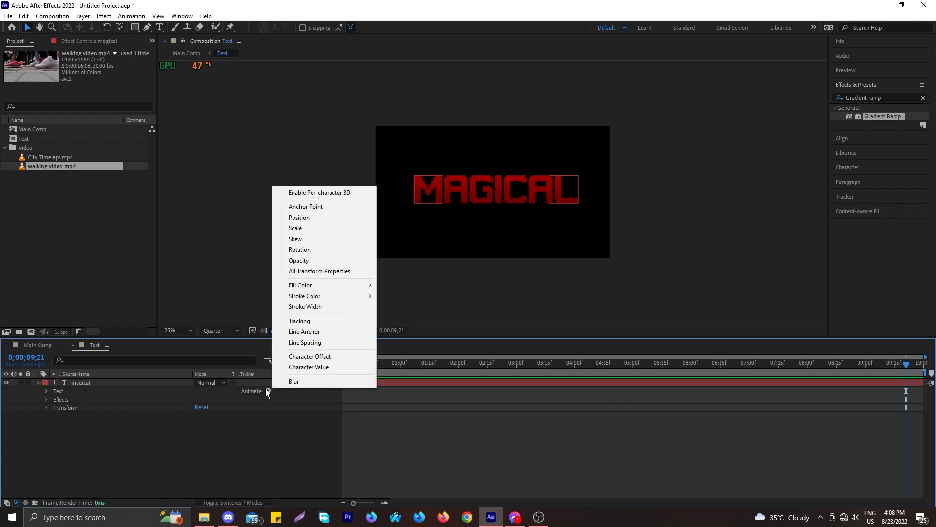
{"action": "left_click", "coordinate": [305, 218]}
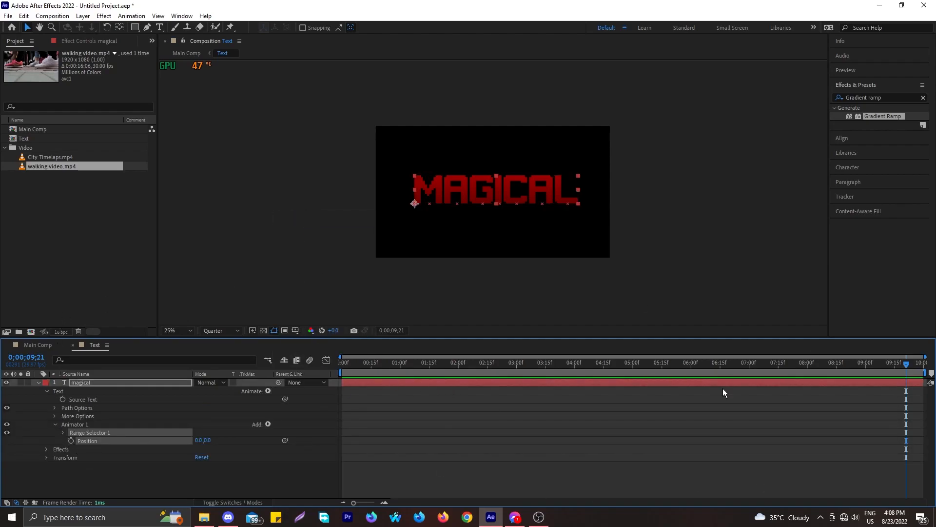
{"action": "left_click_drag", "start_coordinate": [906, 365], "coordinate": [237, 405]}
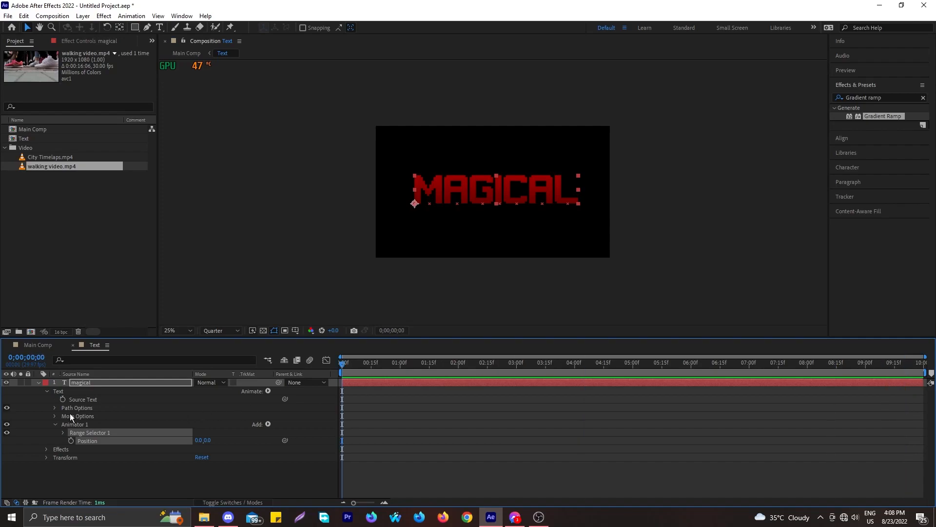
{"action": "left_click", "coordinate": [71, 442]}
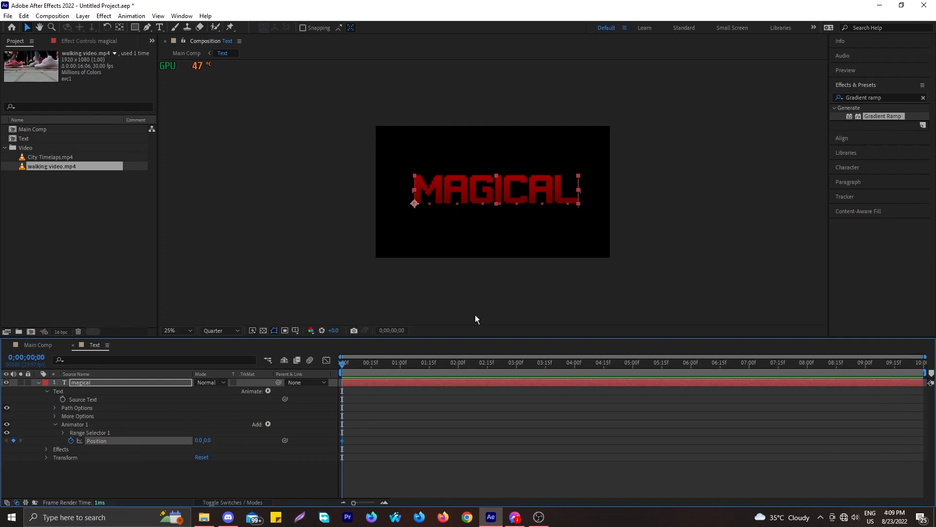
{"action": "left_click_drag", "start_coordinate": [341, 362], "coordinate": [472, 370]}
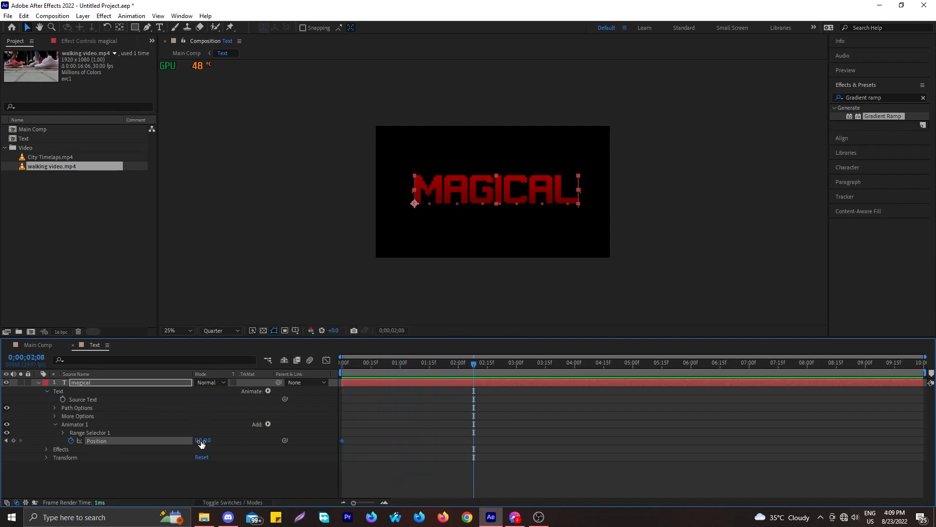
{"action": "left_click_drag", "start_coordinate": [198, 445], "coordinate": [933, 439]}
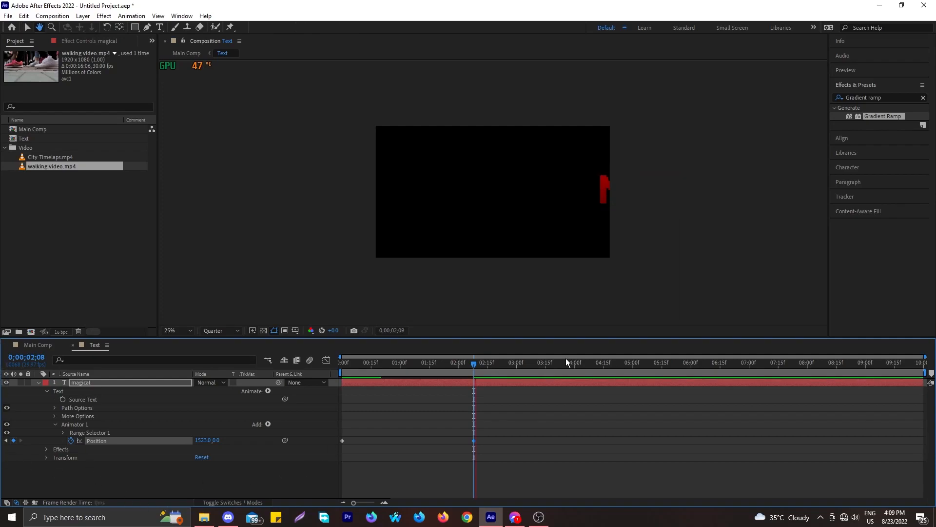
{"action": "left_click_drag", "start_coordinate": [476, 363], "coordinate": [342, 362]}
{"action": "key", "text": "space"}
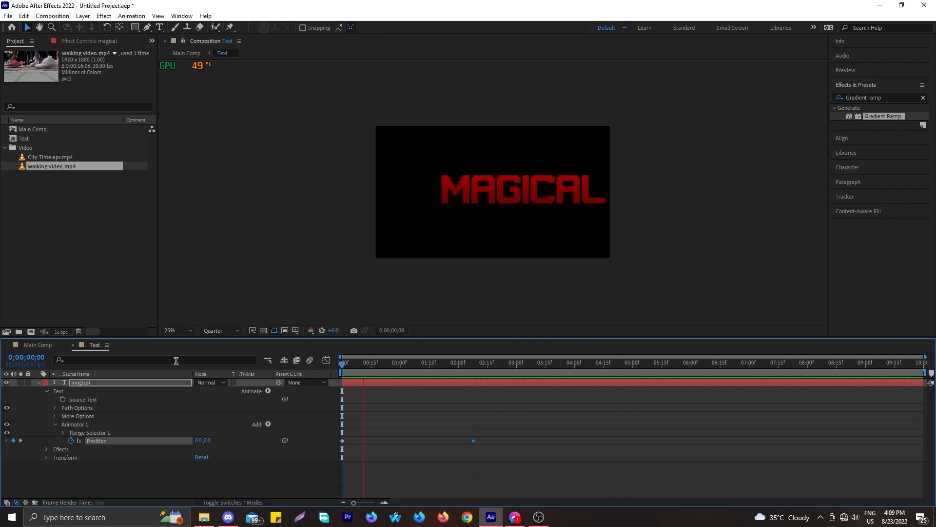
{"action": "key", "text": "space"}
{"action": "left_click_drag", "start_coordinate": [490, 367], "coordinate": [234, 376]}
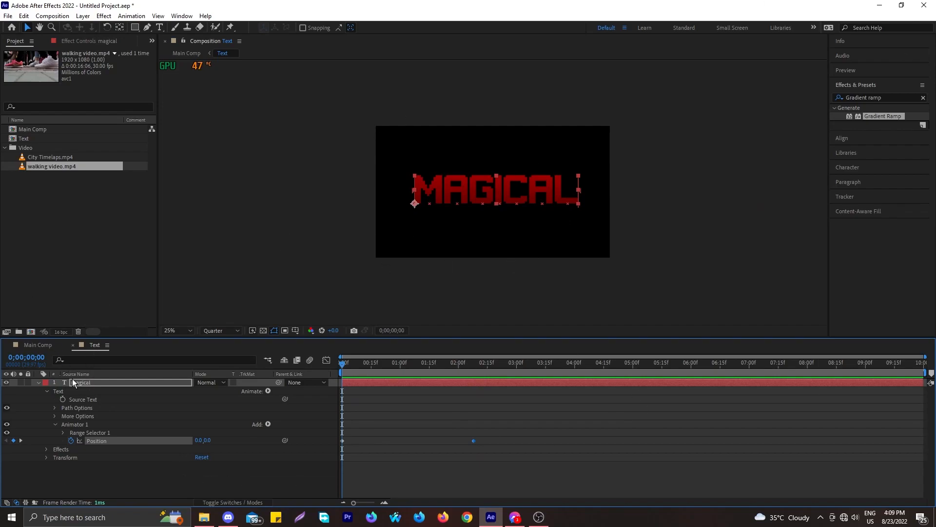
{"action": "left_click_drag", "start_coordinate": [492, 437], "coordinate": [325, 458]}
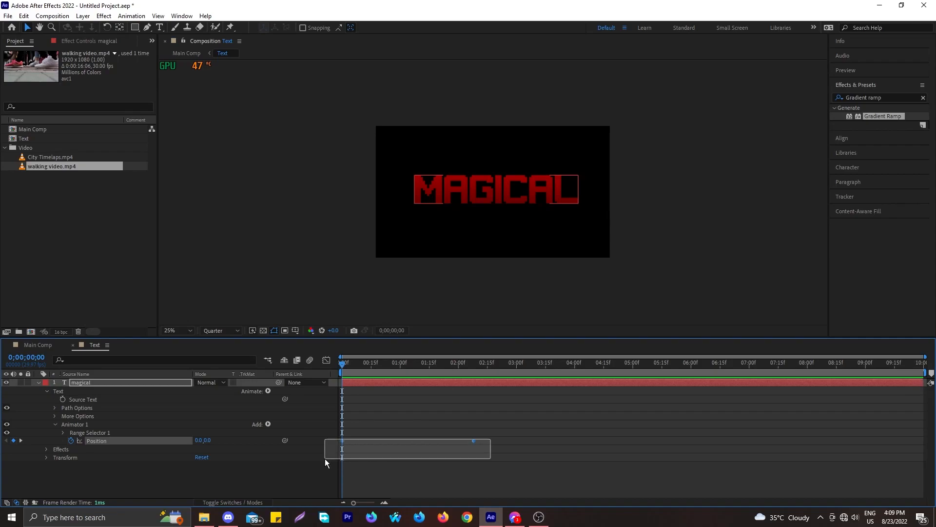
{"action": "key", "text": "Delete"}
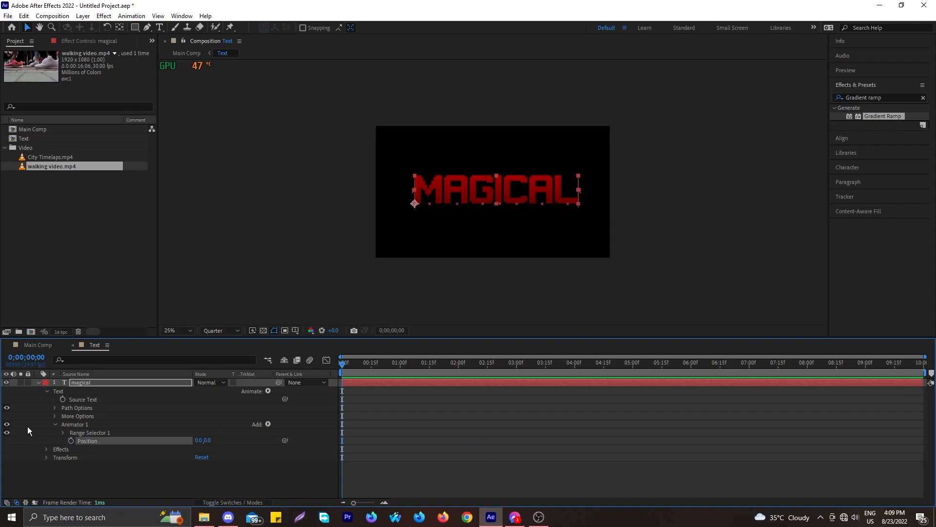
Keyframe the animator Position at 0,0 at 3 seconds and 0,777 at the start, then preview
{"action": "left_click", "coordinate": [67, 441]}
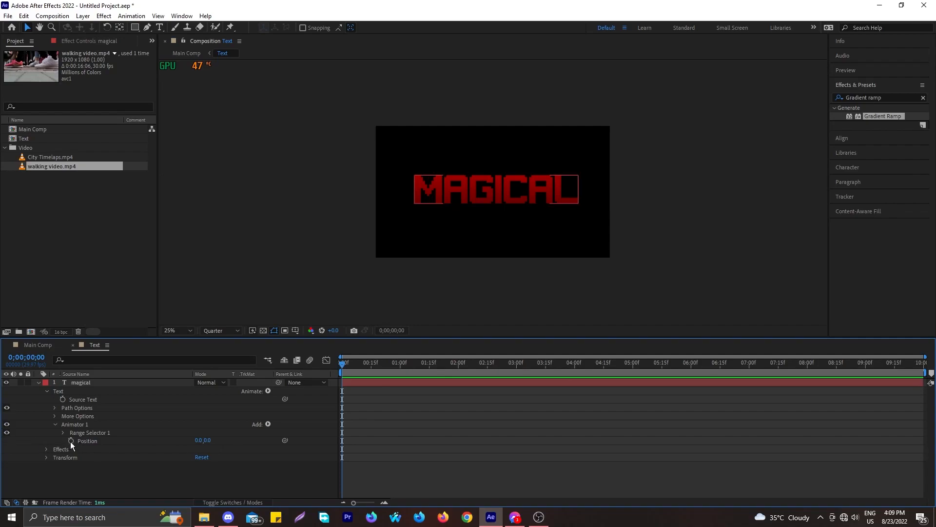
{"action": "left_click", "coordinate": [71, 440]}
{"action": "left_click_drag", "start_coordinate": [342, 442], "coordinate": [519, 436]}
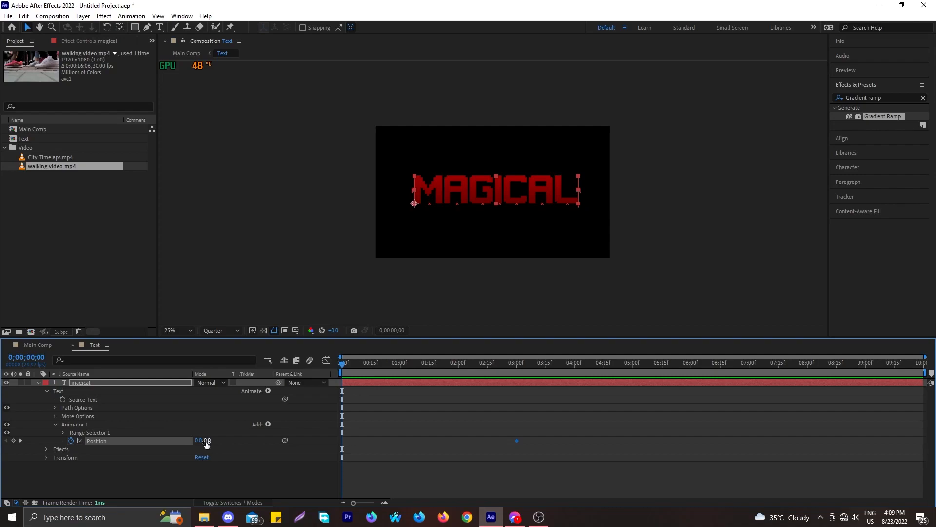
{"action": "left_click_drag", "start_coordinate": [207, 443], "coordinate": [584, 442]}
{"action": "key", "text": "space"}
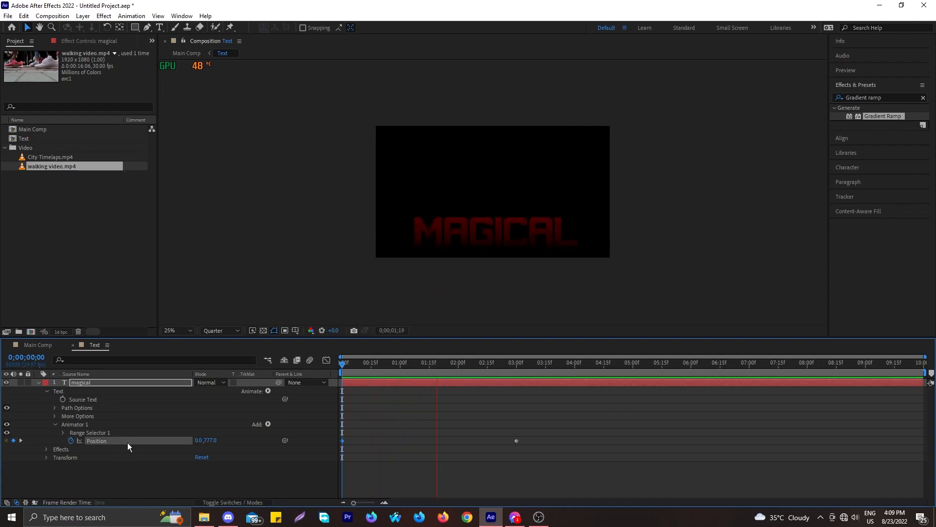
{"action": "key", "text": "space"}
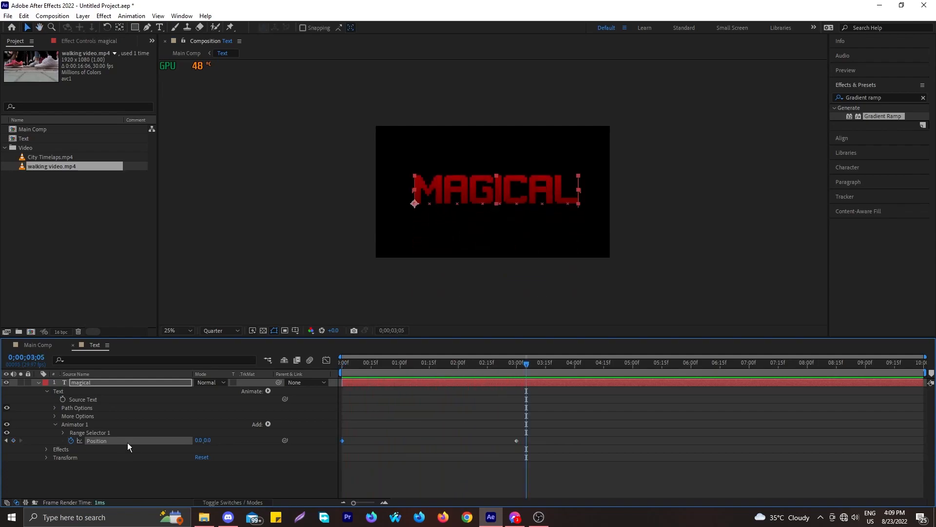
Apply Easy Ease to both Position keyframes and preview the eased rise
{"action": "left_click", "coordinate": [496, 448]}
{"action": "left_click_drag", "start_coordinate": [535, 438], "coordinate": [339, 465]}
{"action": "key", "text": "F9"}
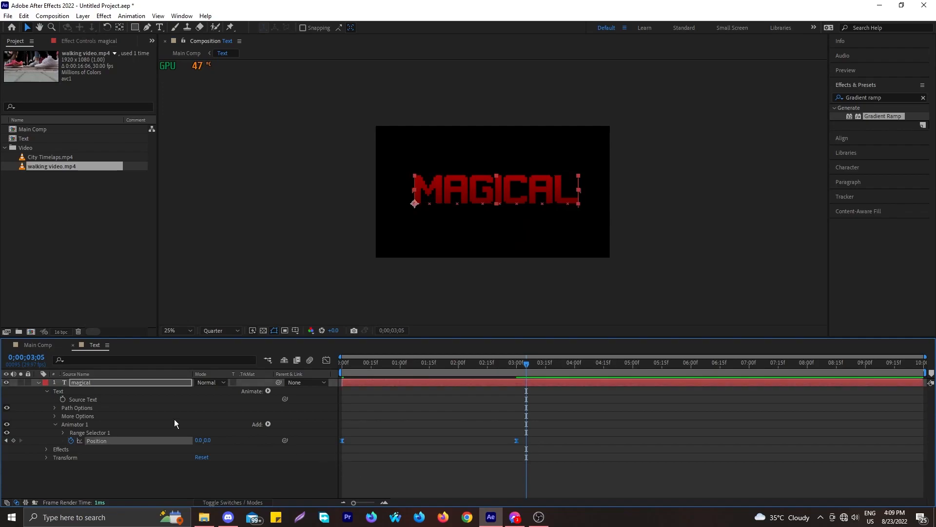
{"action": "left_click", "coordinate": [327, 360]}
{"action": "left_click_drag", "start_coordinate": [527, 365], "coordinate": [276, 395]}
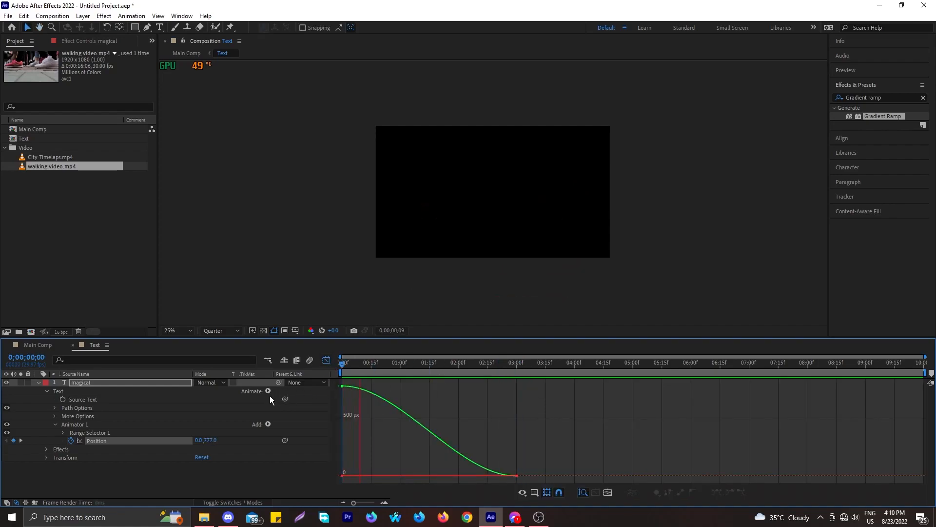
{"action": "key", "text": "space"}
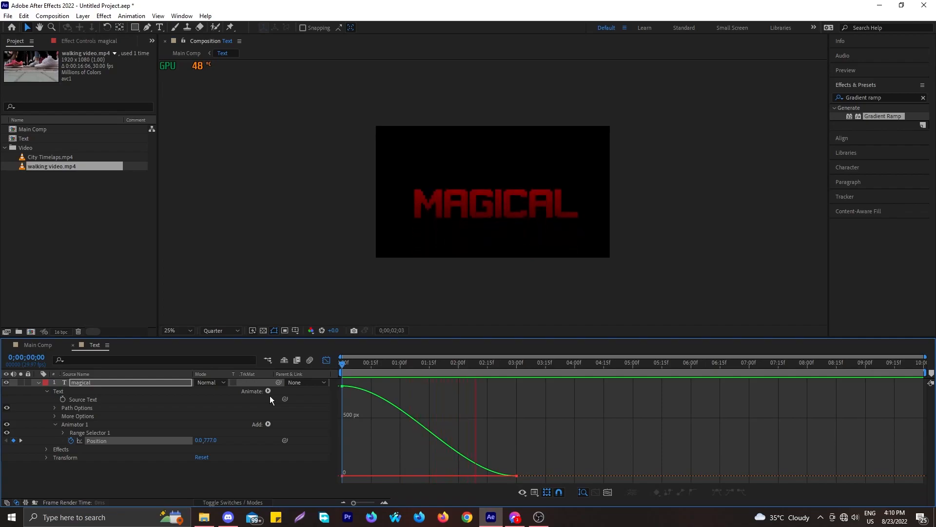
Switch to Main Comp and preview the MAGICAL composite from frame 0 several times
{"action": "left_click", "coordinate": [38, 345]}
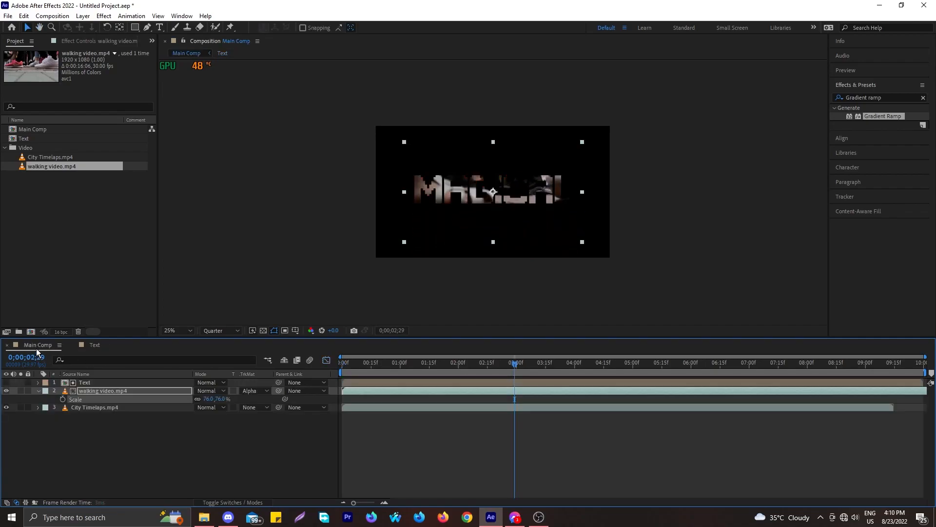
{"action": "left_click_drag", "start_coordinate": [514, 365], "coordinate": [161, 401]}
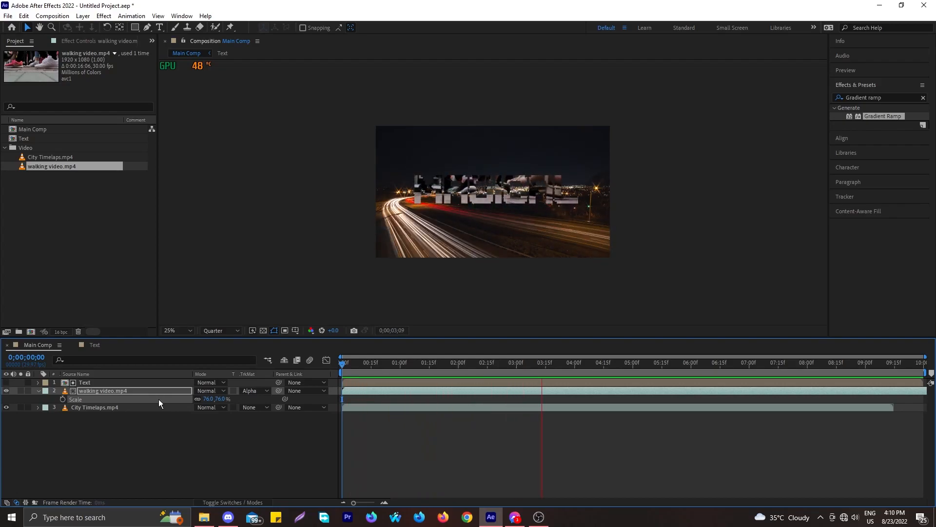
{"action": "key", "text": "space"}
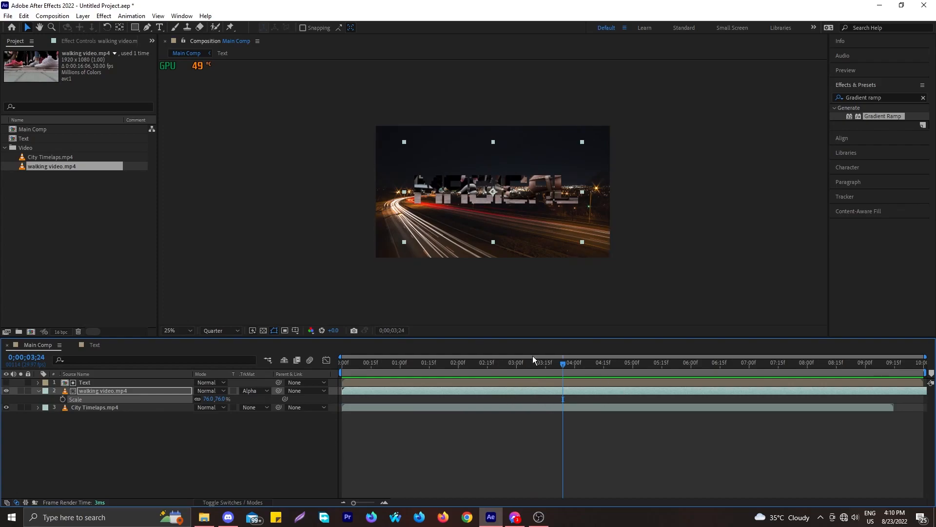
{"action": "left_click_drag", "start_coordinate": [563, 361], "coordinate": [252, 369]}
{"action": "key", "text": "space"}
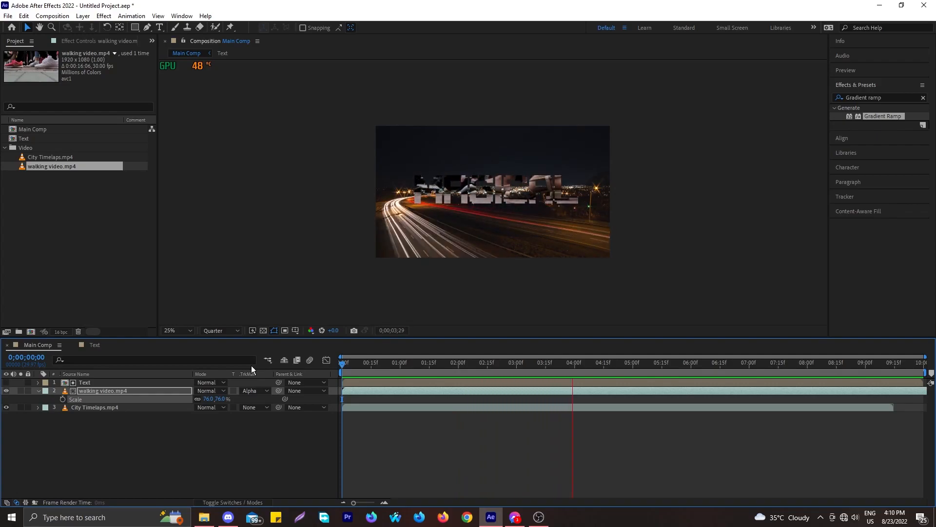
{"action": "key", "text": "space"}
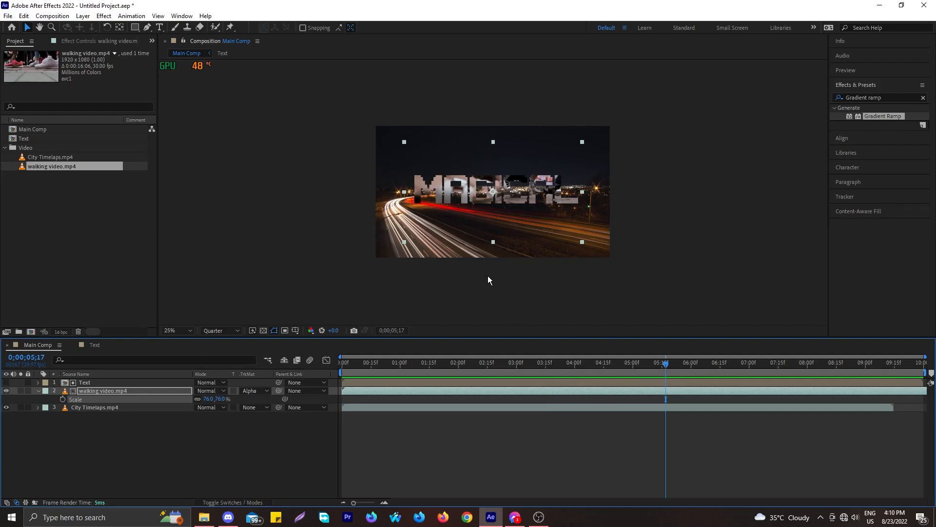
{"action": "left_click_drag", "start_coordinate": [665, 367], "coordinate": [300, 395]}
{"action": "key", "text": "space"}
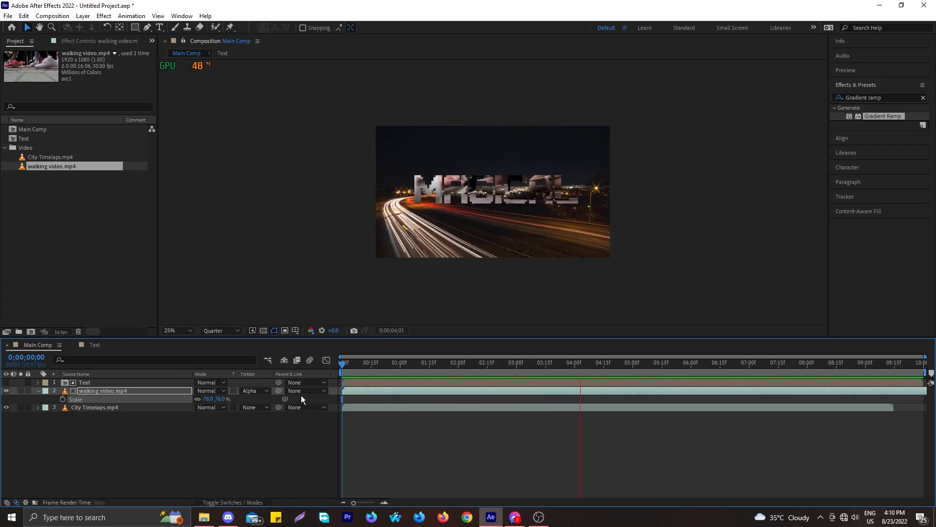
{"action": "key", "text": "space"}
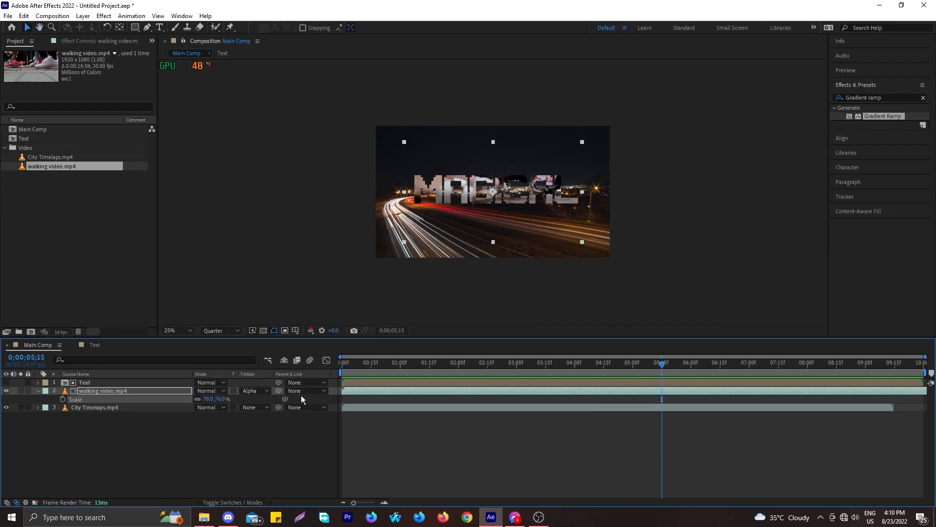